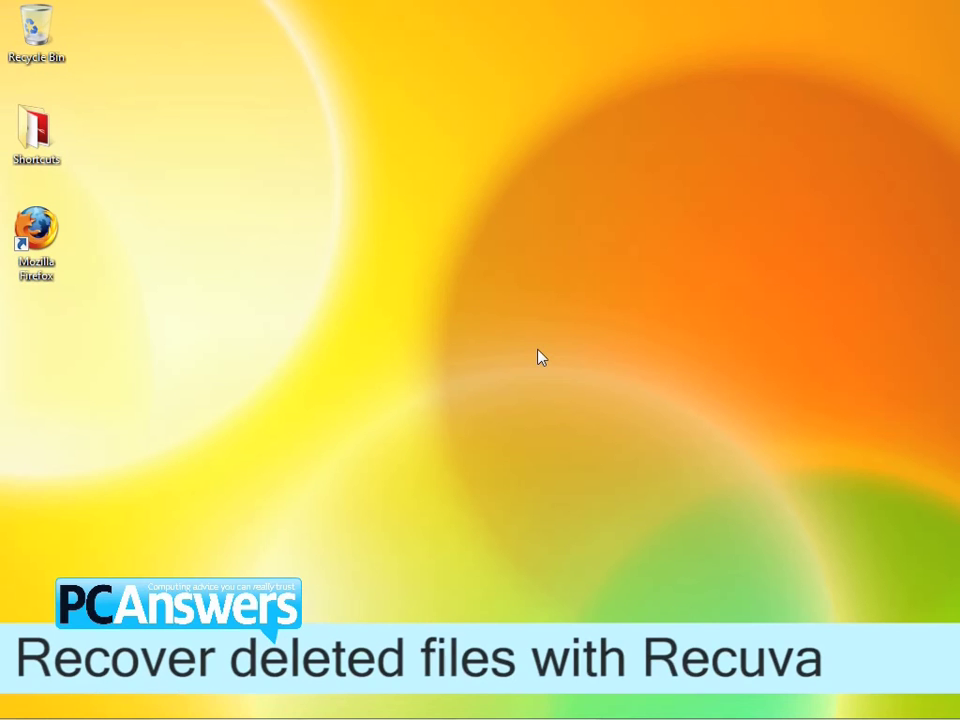
- Bring up the Recuva download page in Firefox, then minimise the browser window
{"action": "mouse_move", "coordinate": [326, 716]}
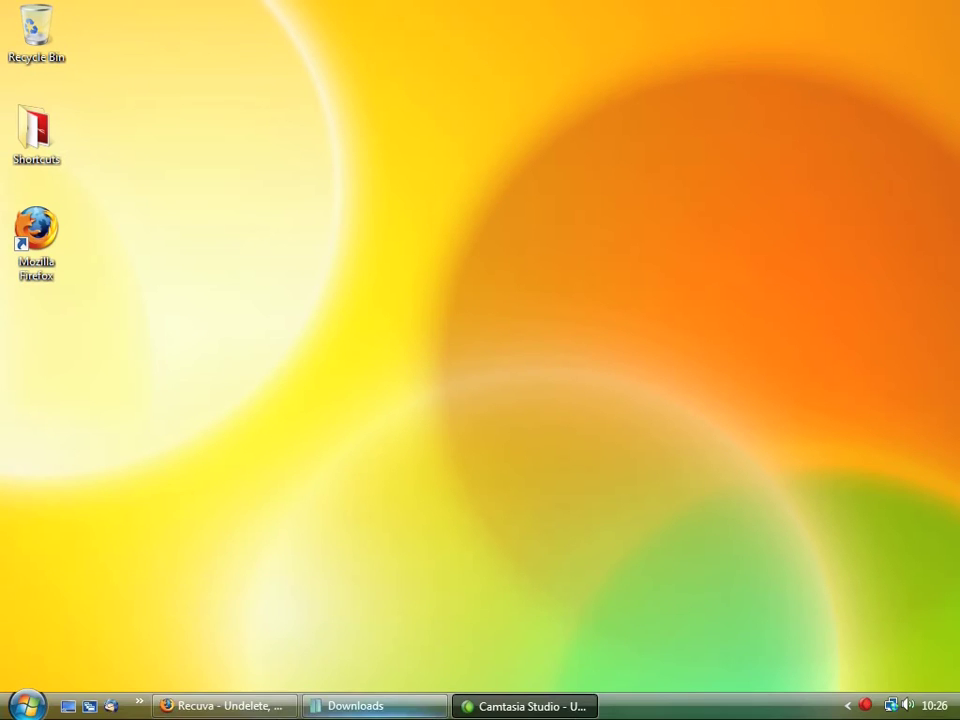
{"action": "left_click", "coordinate": [220, 712]}
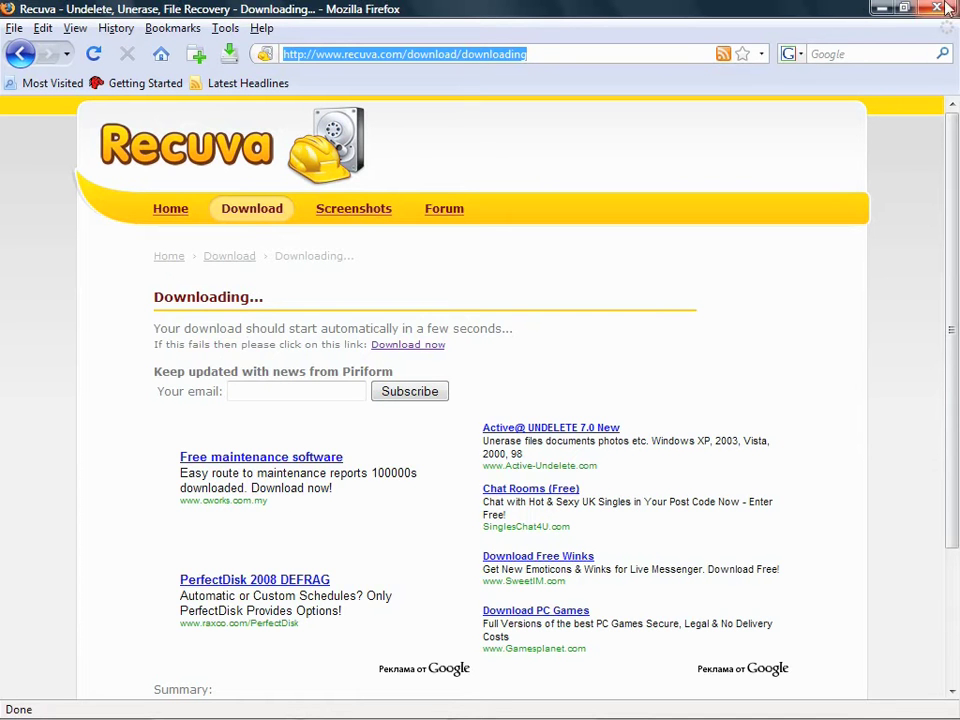
{"action": "left_click", "coordinate": [891, 6]}
- Run the rcsetup119 installer from the Downloads folder with English as the setup language
{"action": "mouse_move", "coordinate": [274, 696]}
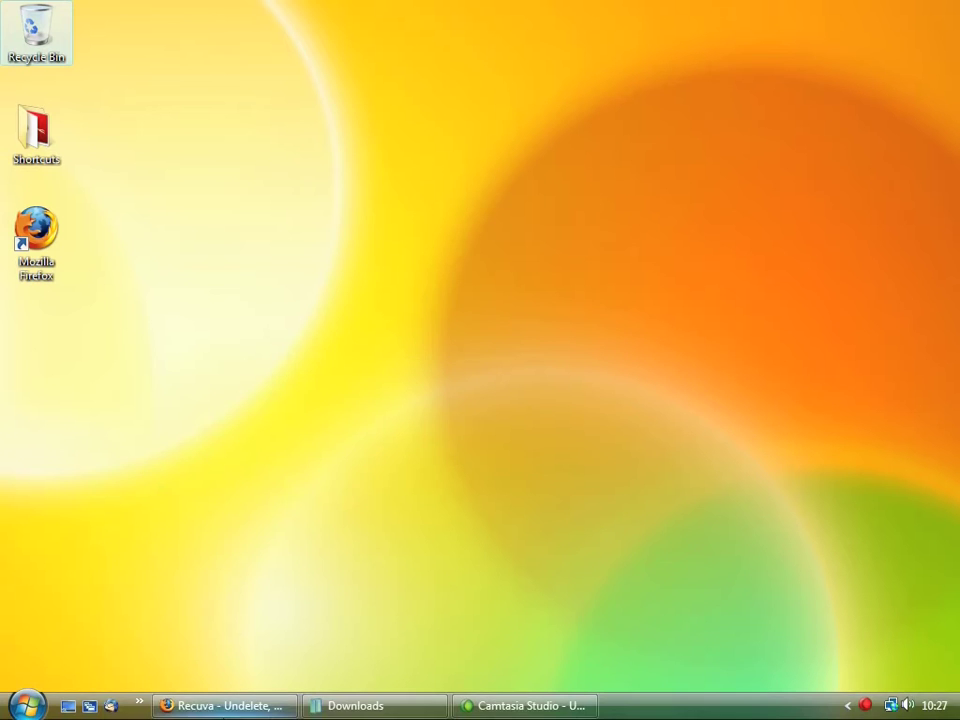
{"action": "left_click", "coordinate": [377, 711]}
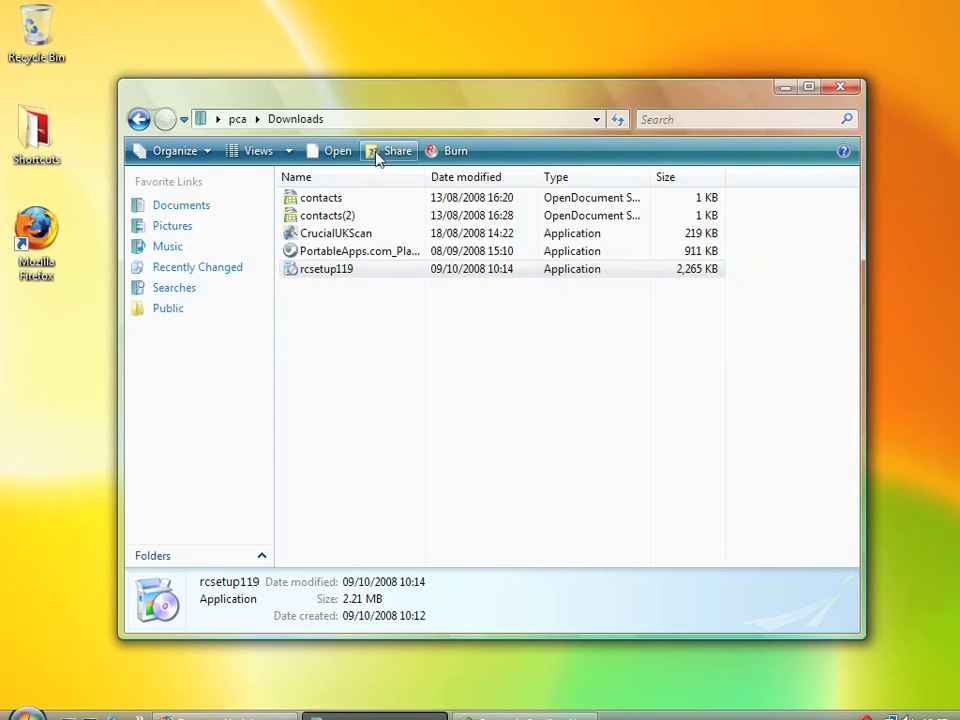
{"action": "double_click", "coordinate": [326, 270]}
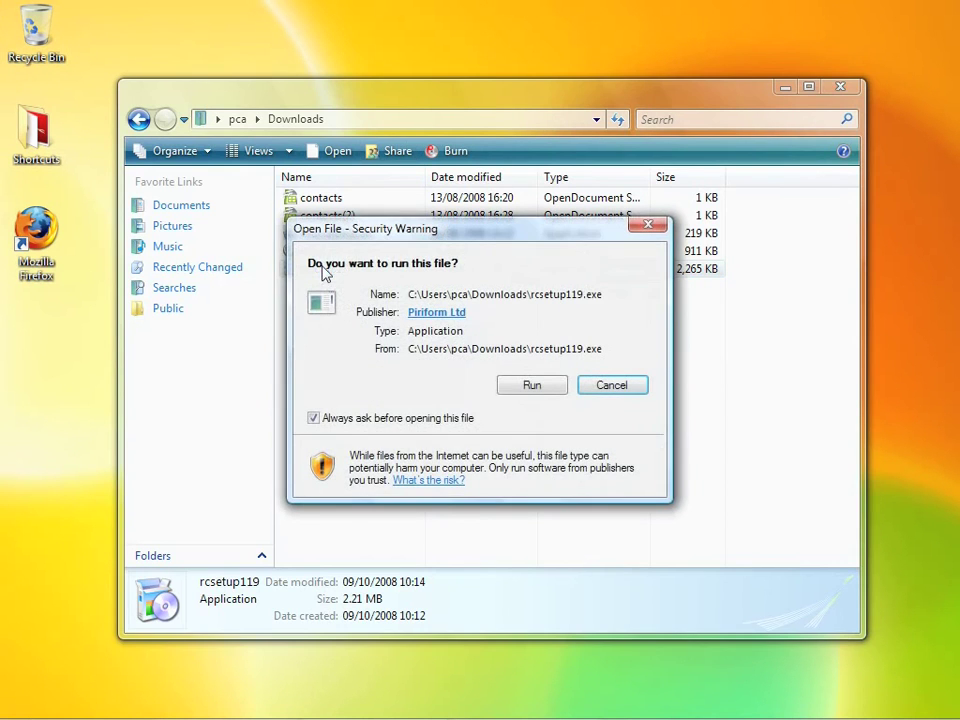
{"action": "left_click", "coordinate": [548, 385]}
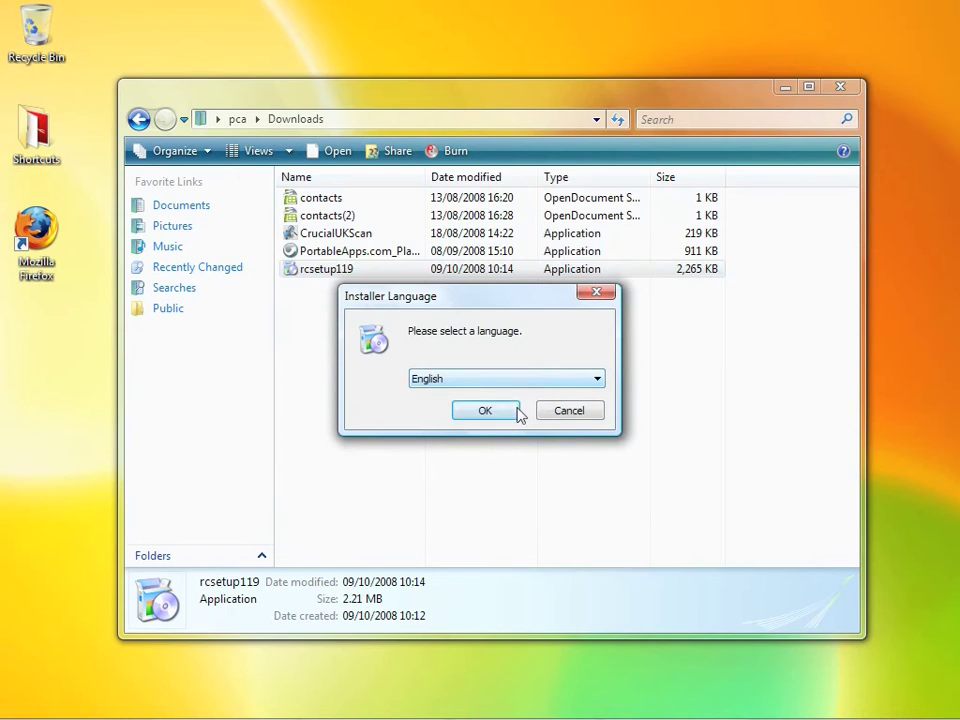
{"action": "left_click", "coordinate": [512, 413]}
- Accept the licence, install Recuva v1.19 in C:\Program Files\Recuva without the Yahoo! Toolbar, and close the finished setup and the Downloads window
{"action": "left_click", "coordinate": [581, 520]}
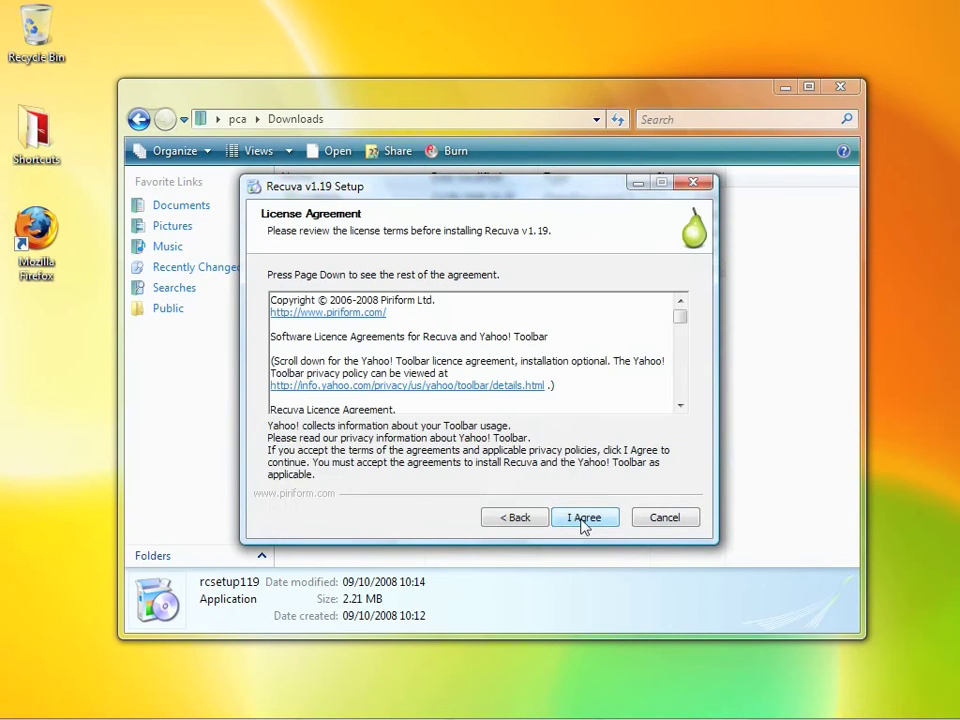
{"action": "left_click", "coordinate": [584, 518]}
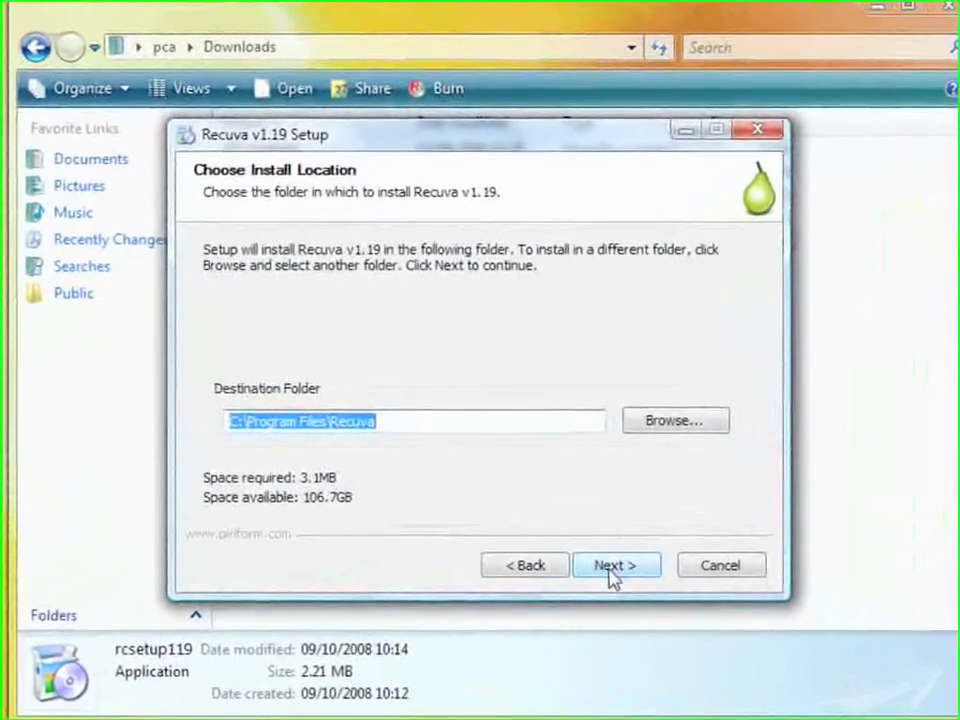
{"action": "left_click", "coordinate": [582, 524]}
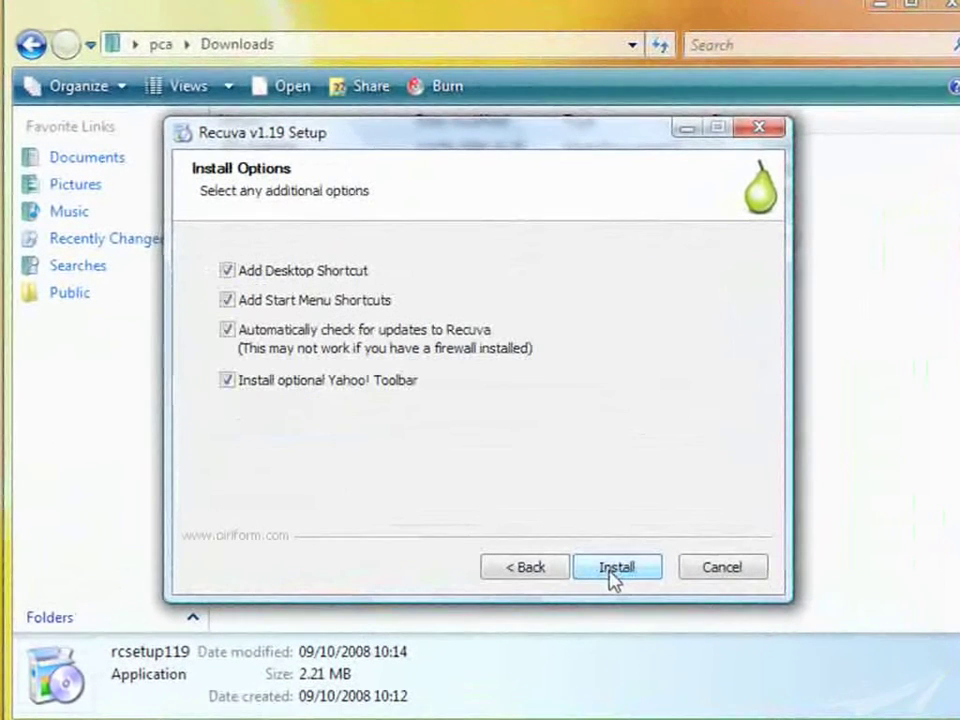
{"action": "left_click", "coordinate": [228, 385]}
{"action": "left_click", "coordinate": [611, 566]}
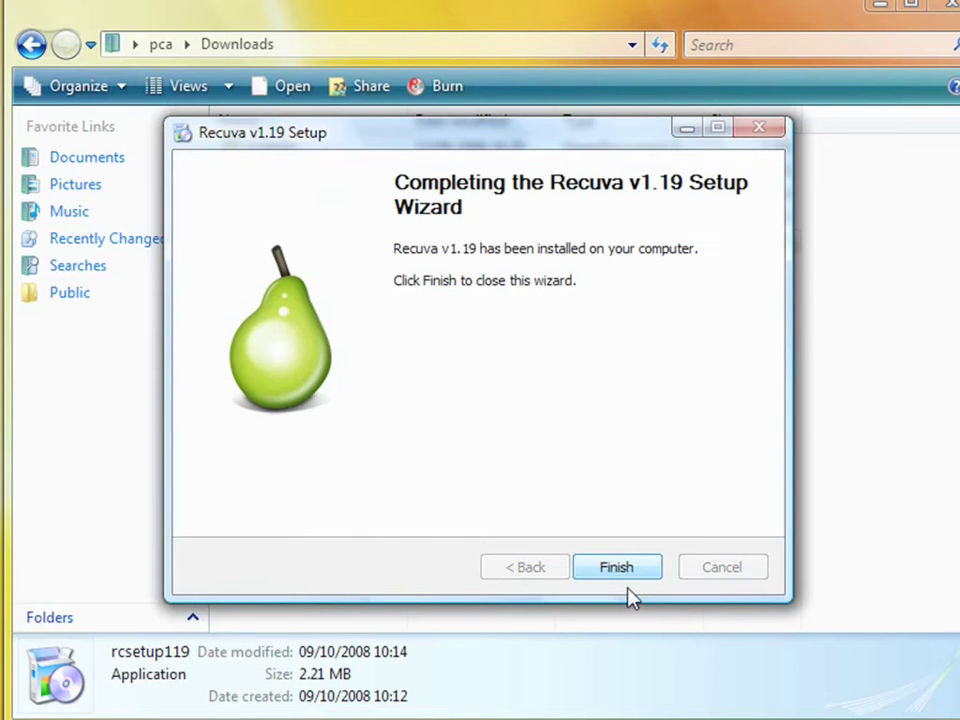
{"action": "left_click", "coordinate": [612, 567]}
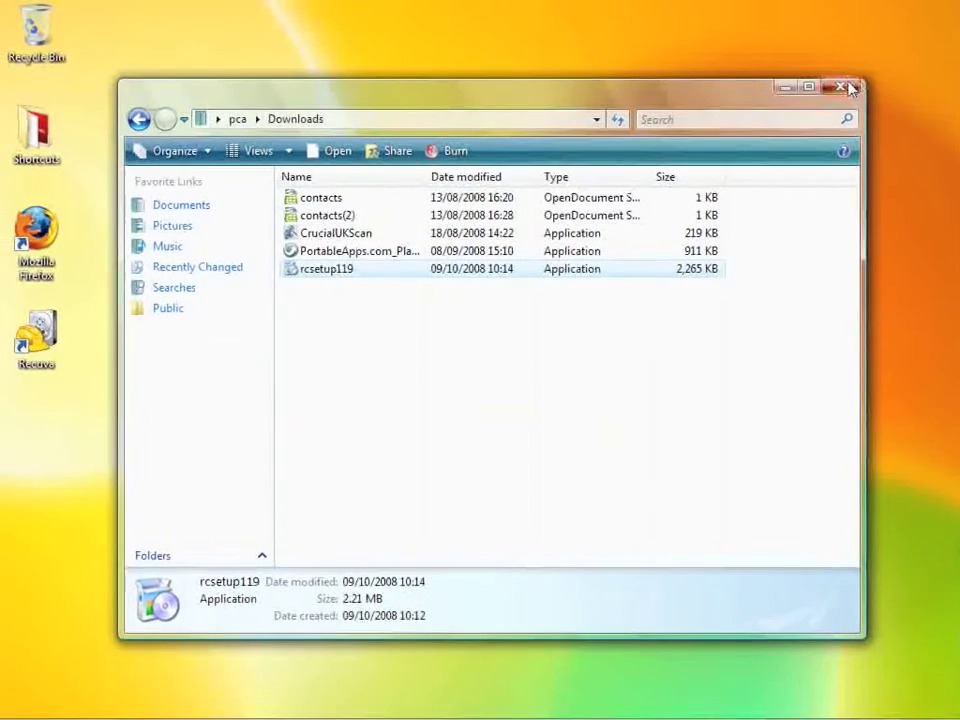
{"action": "key", "text": "alt+F4"}
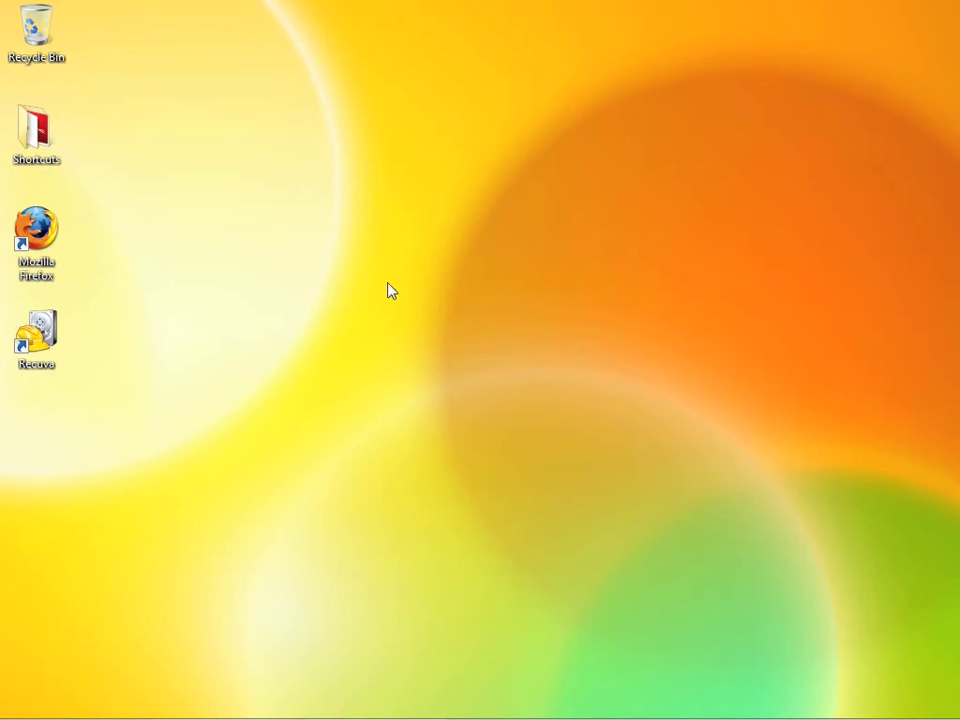
- Check the contents of the Recycle Bin and close its window
{"action": "double_click", "coordinate": [36, 32]}
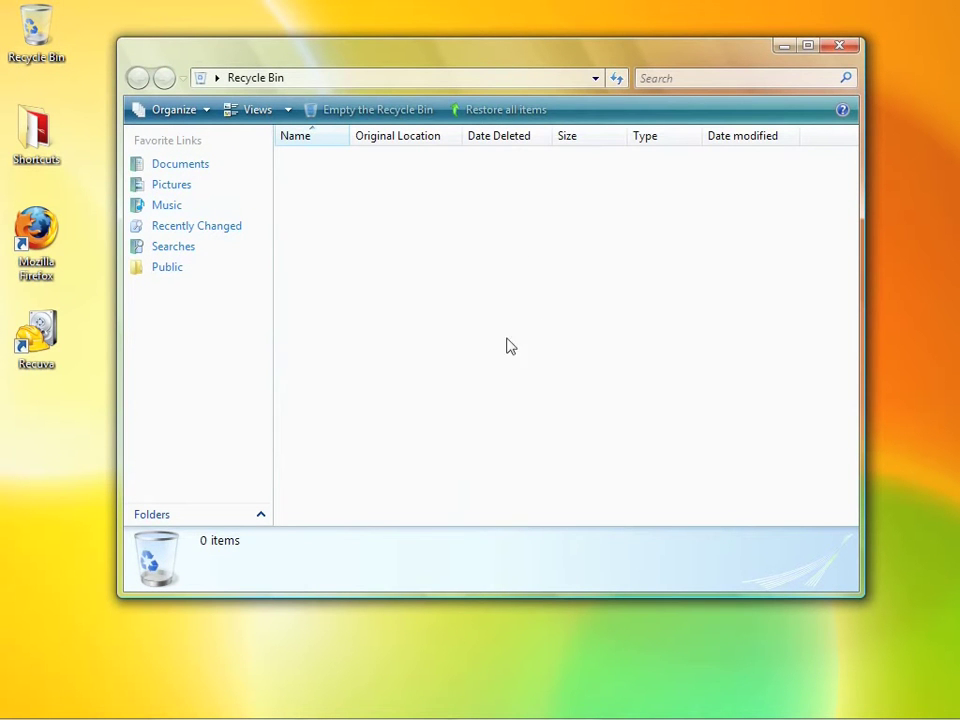
{"action": "left_click", "coordinate": [840, 46]}
- Launch Recuva and use its wizard to scan for deleted Pictures with the location set to "I'm not sure" and Deep Scan off
{"action": "double_click", "coordinate": [36, 335]}
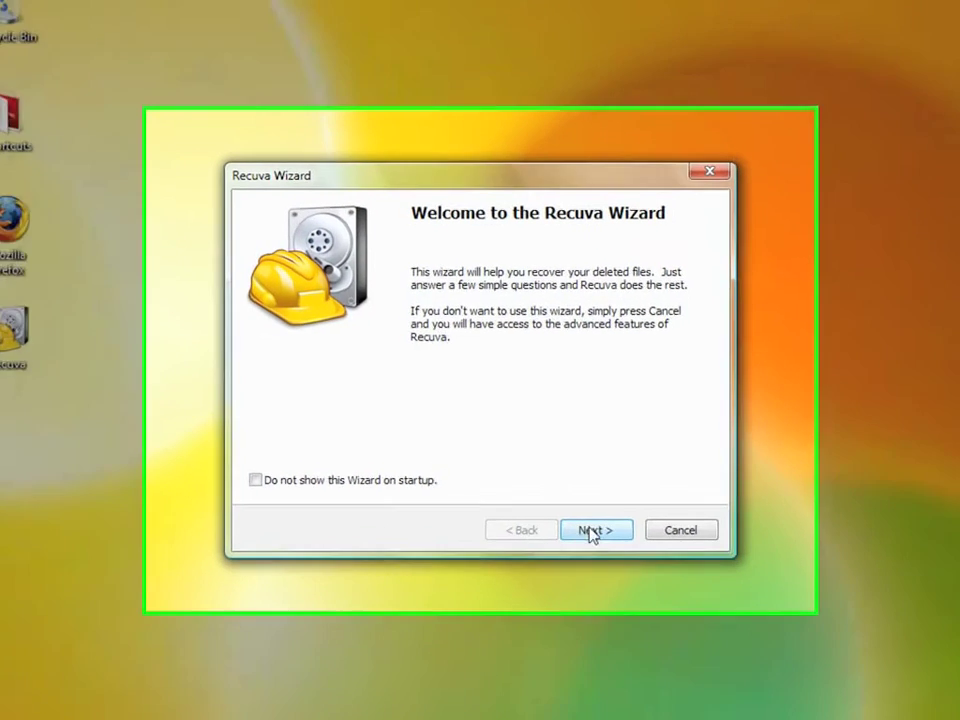
{"action": "left_click", "coordinate": [585, 521]}
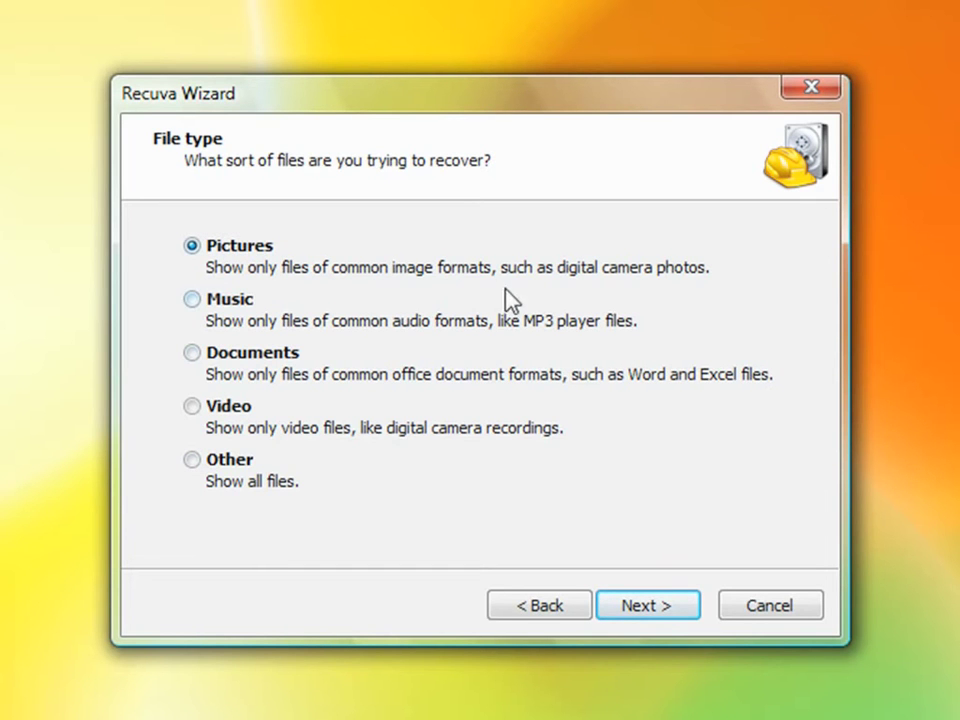
{"action": "left_click", "coordinate": [664, 614]}
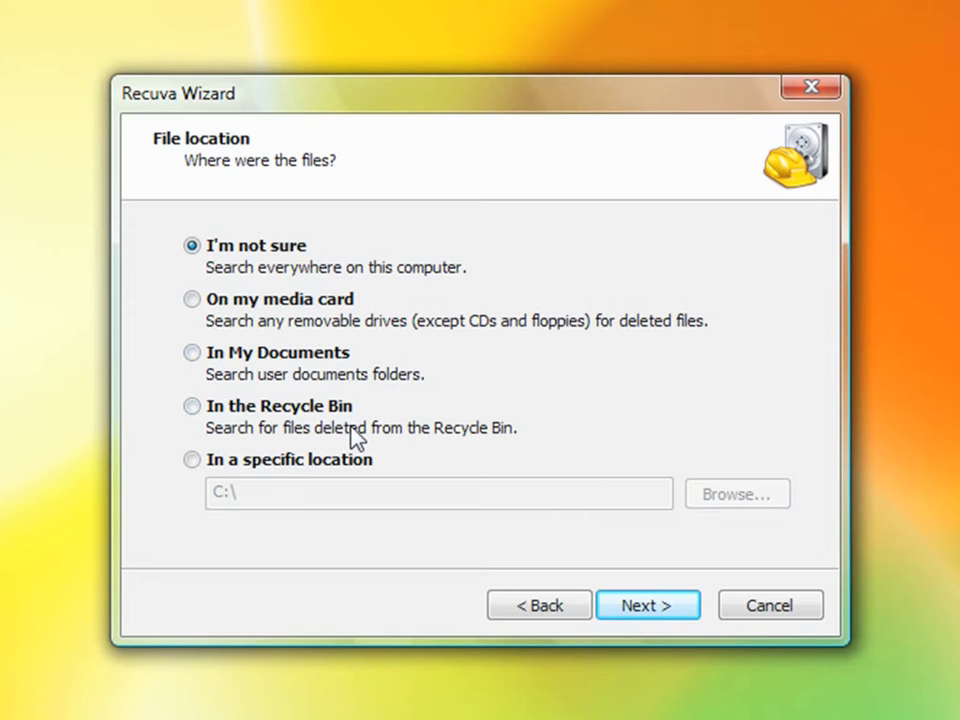
{"action": "left_click", "coordinate": [193, 407]}
{"action": "left_click", "coordinate": [191, 246]}
{"action": "left_click", "coordinate": [639, 610]}
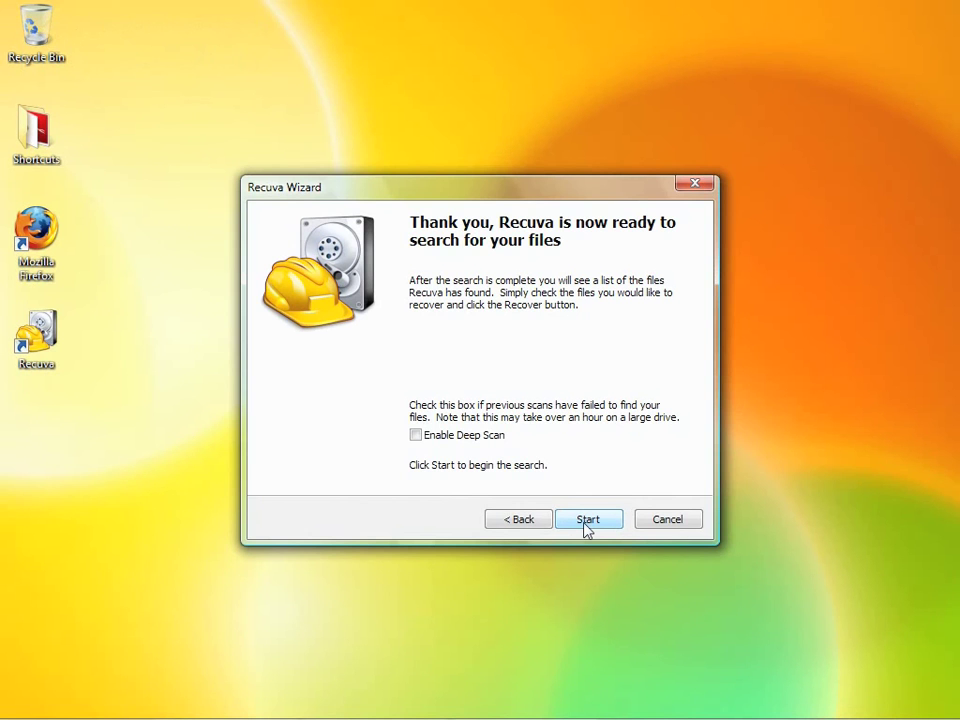
{"action": "left_click", "coordinate": [587, 521]}
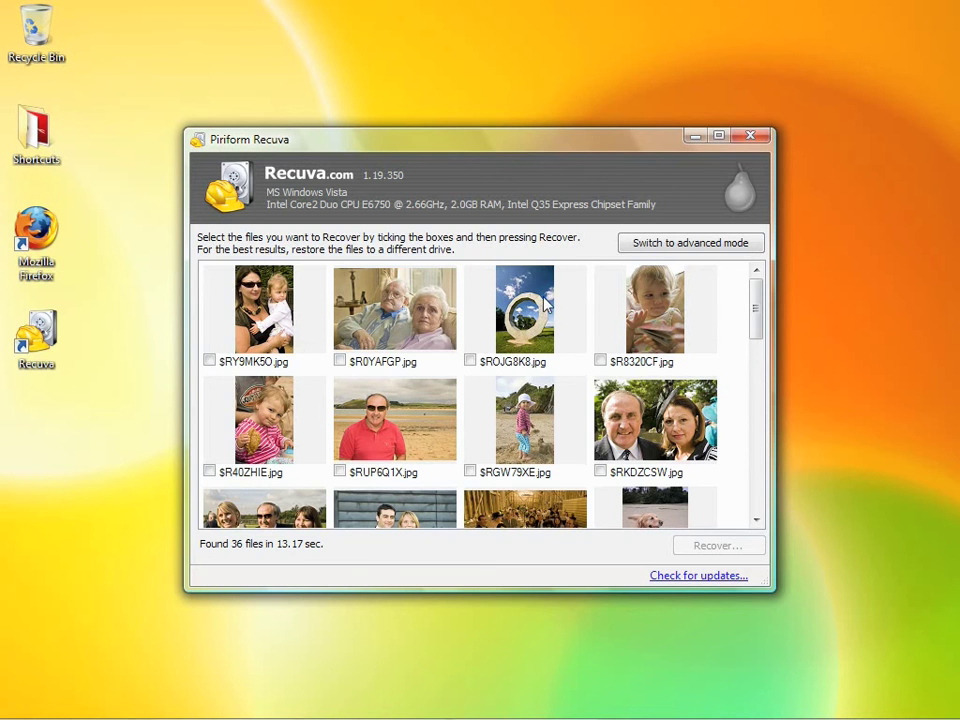
- Look through the found pictures and mark $RGW79XE.jpg, $ROJG8K8.jpg and $RUP6Q1X.jpg for recovery
{"action": "left_click_drag", "start_coordinate": [757, 318], "coordinate": [757, 345]}
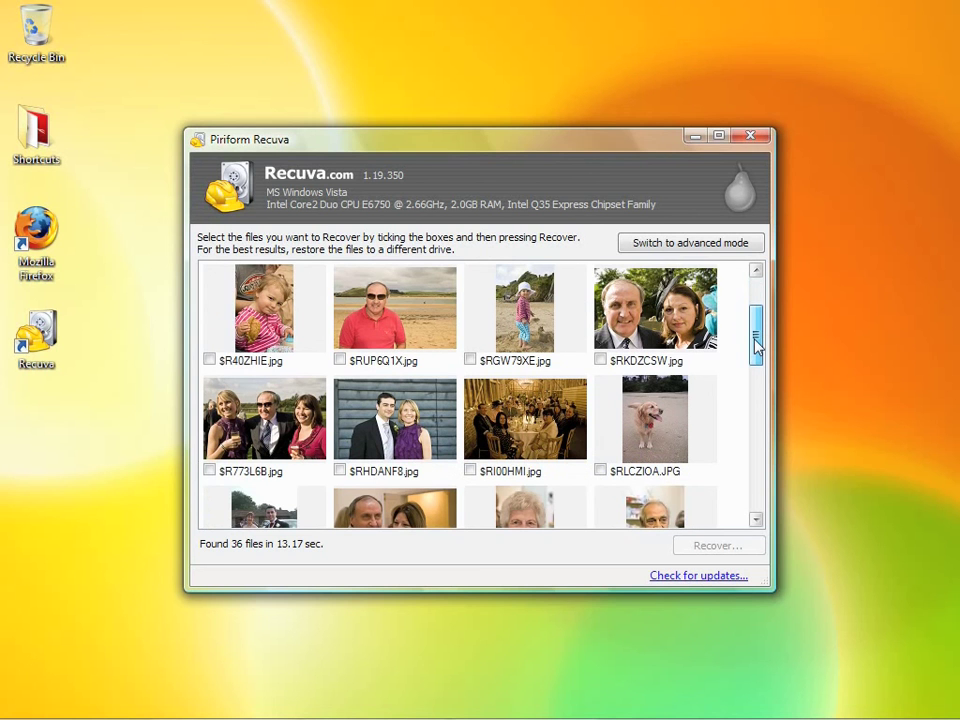
{"action": "left_click_drag", "start_coordinate": [757, 345], "coordinate": [757, 365]}
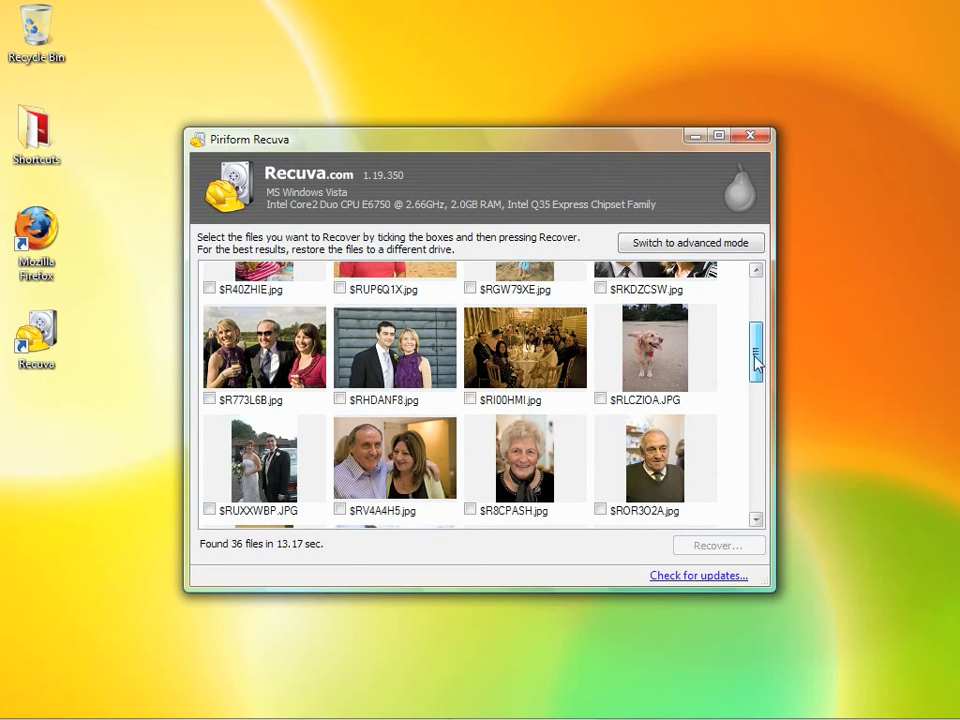
{"action": "left_click_drag", "start_coordinate": [757, 365], "coordinate": [757, 418]}
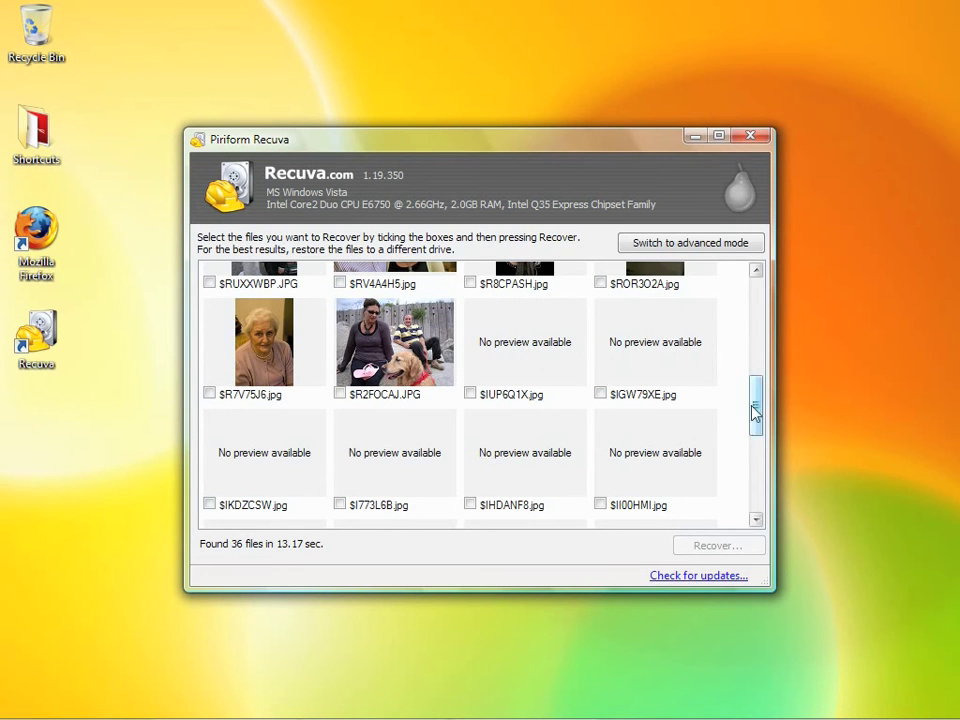
{"action": "left_click_drag", "start_coordinate": [757, 410], "coordinate": [758, 305]}
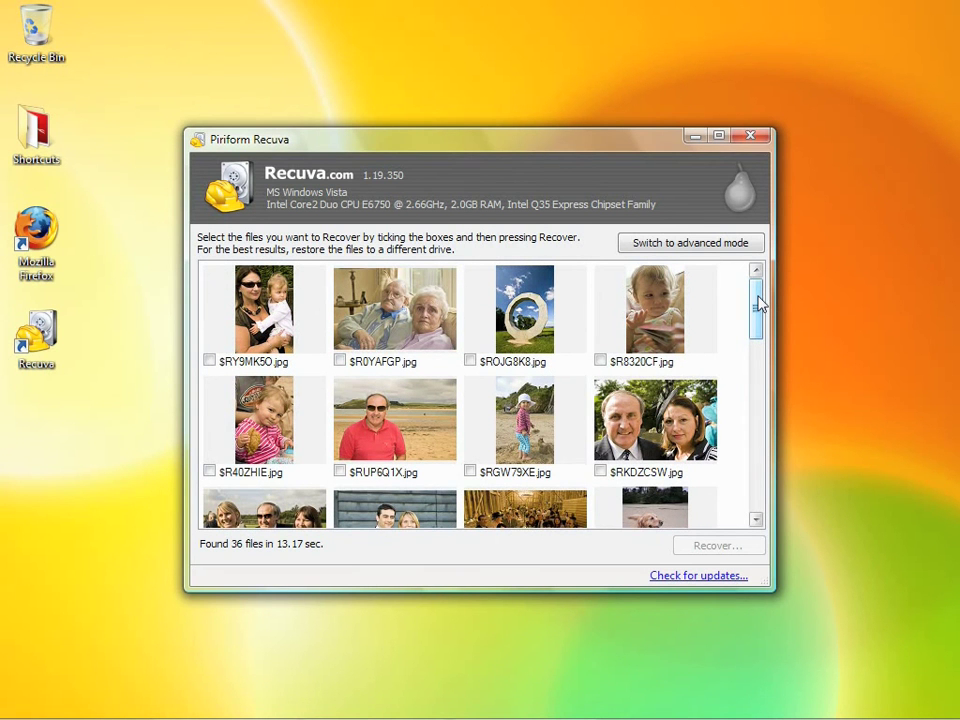
{"action": "left_click", "coordinate": [478, 363]}
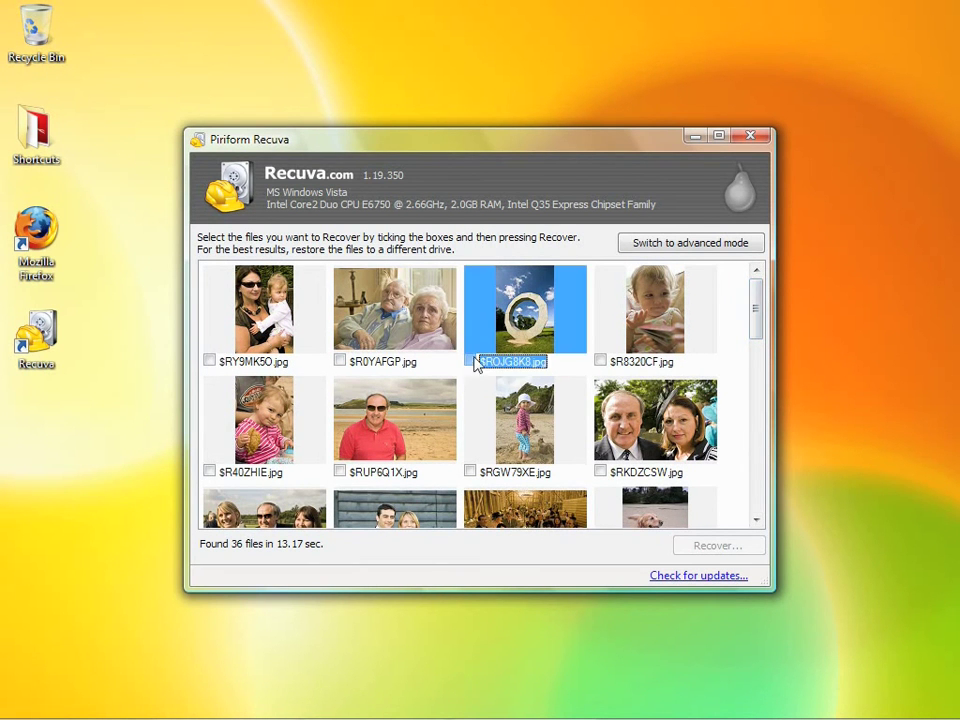
{"action": "left_click", "coordinate": [470, 471]}
{"action": "left_click", "coordinate": [470, 361]}
{"action": "left_click", "coordinate": [339, 471]}
- Mark $IUP6Q1X.jpg, $IGW79XE.jpg, $II00HMI.jpg, $IKDZCSW.jpg, $I773L6B.jpg and $IHDANF8.jpg for recovery as well
{"action": "scroll", "coordinate": [456, 390], "scroll_direction": "down", "scroll_amount": 10}
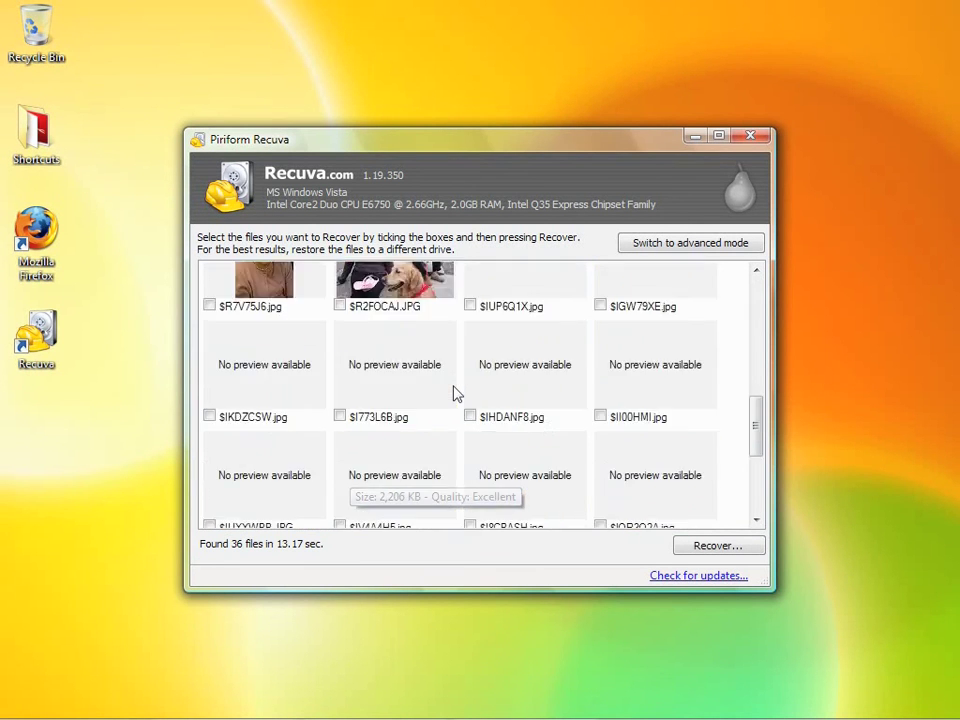
{"action": "scroll", "coordinate": [453, 393], "scroll_direction": "up", "scroll_amount": 2}
{"action": "left_click", "coordinate": [370, 307]}
{"action": "scroll", "coordinate": [466, 311], "scroll_direction": "up", "scroll_amount": 1}
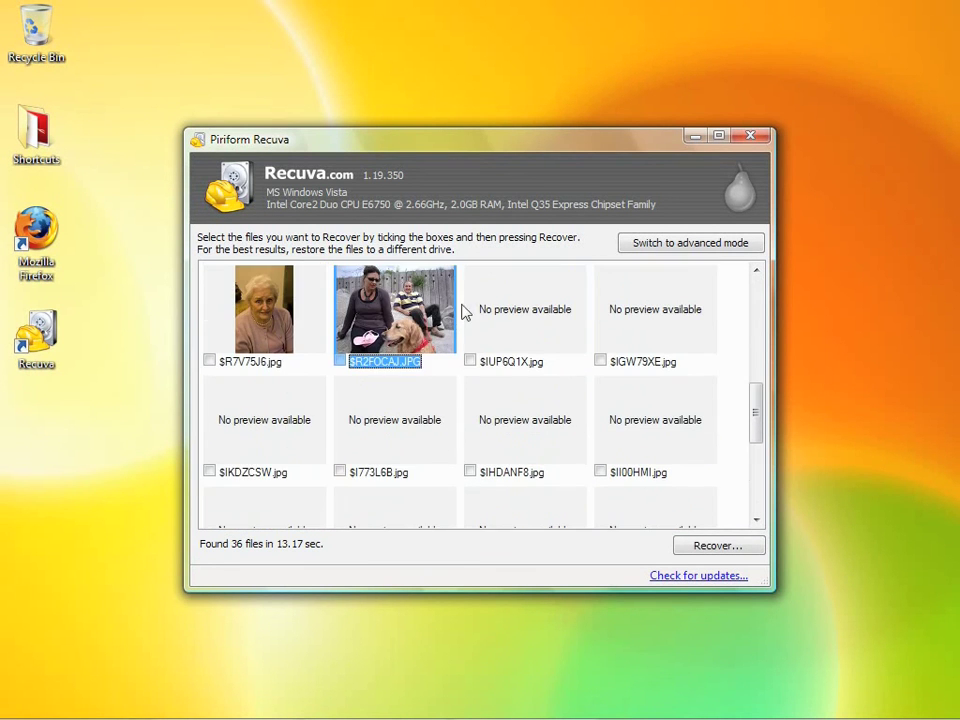
{"action": "left_click", "coordinate": [470, 361]}
{"action": "left_click", "coordinate": [600, 361]}
{"action": "left_click", "coordinate": [600, 471]}
{"action": "left_click", "coordinate": [483, 477]}
{"action": "left_click", "coordinate": [348, 474]}
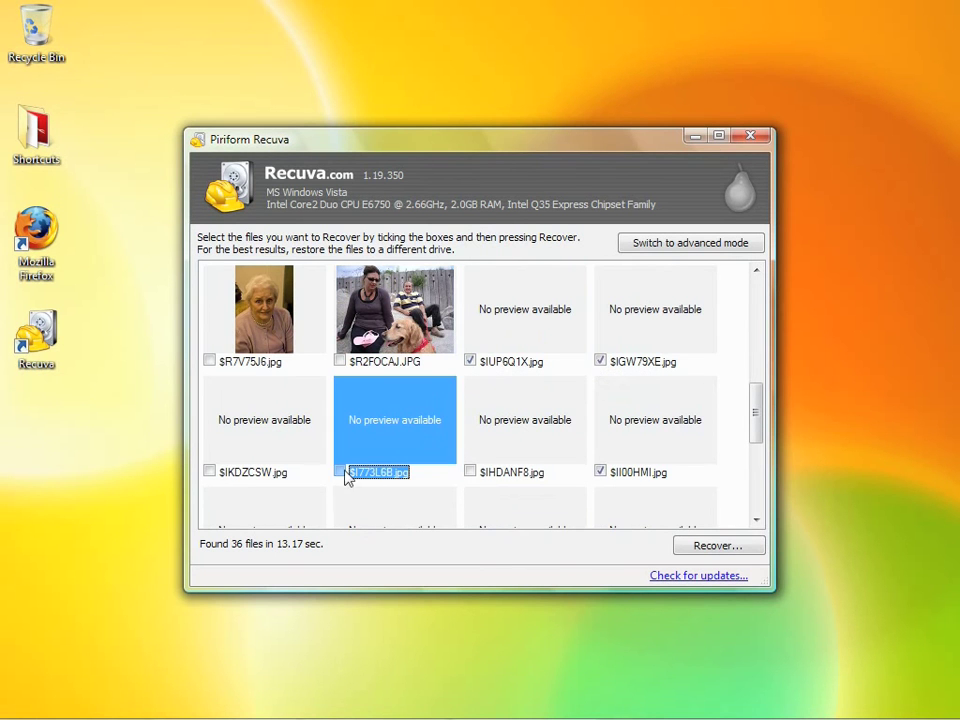
{"action": "left_click", "coordinate": [209, 472]}
{"action": "left_click", "coordinate": [340, 471]}
{"action": "left_click", "coordinate": [470, 472]}
- Mark $IY9MK5O.jpg, $I2FOCAJ.JPG, $I40ZHIE.jpg, $ILCZIOA.JPG, $I0YAFGP.jpg and Folder.jpg near the end of the list for recovery
{"action": "scroll", "coordinate": [500, 460], "scroll_direction": "down", "scroll_amount": 3}
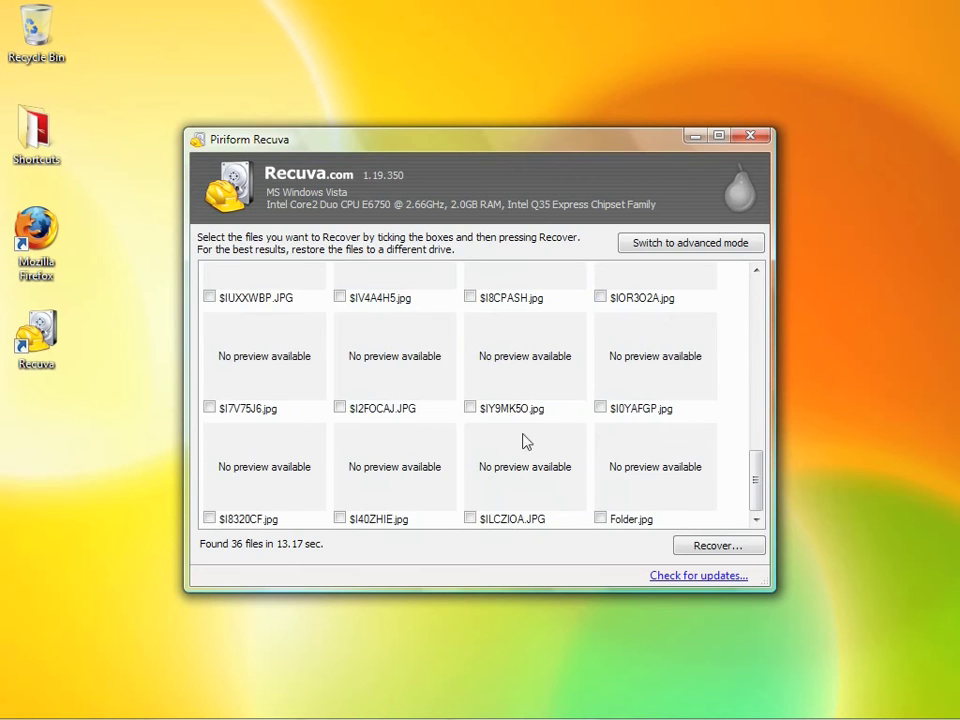
{"action": "left_click", "coordinate": [469, 408]}
{"action": "left_click", "coordinate": [348, 418]}
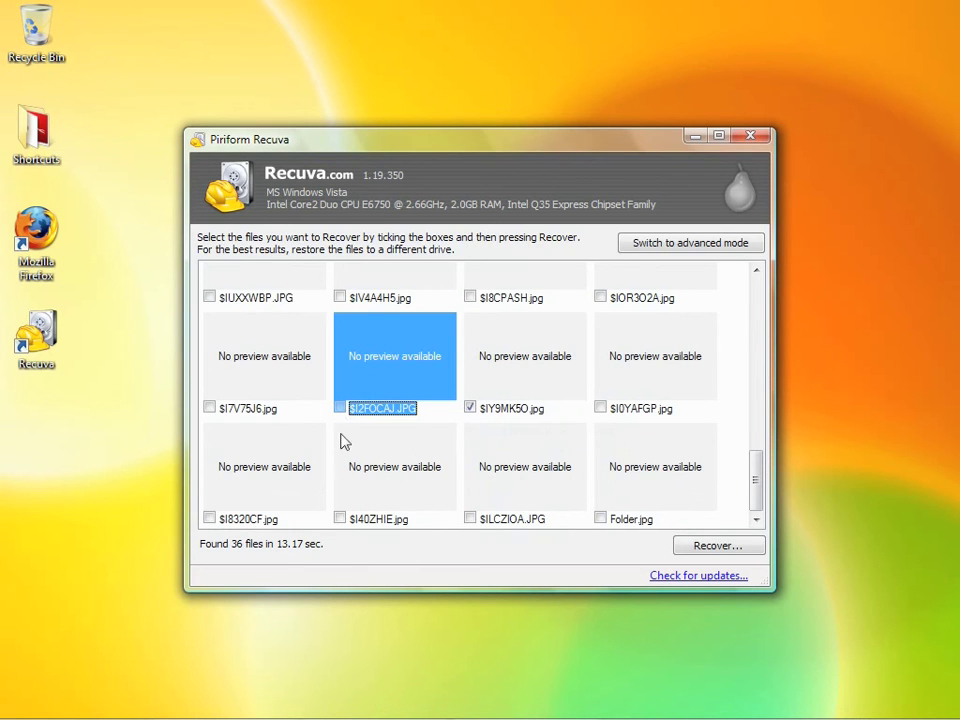
{"action": "left_click", "coordinate": [340, 409]}
{"action": "left_click", "coordinate": [340, 519]}
{"action": "left_click", "coordinate": [470, 518]}
{"action": "left_click", "coordinate": [476, 520]}
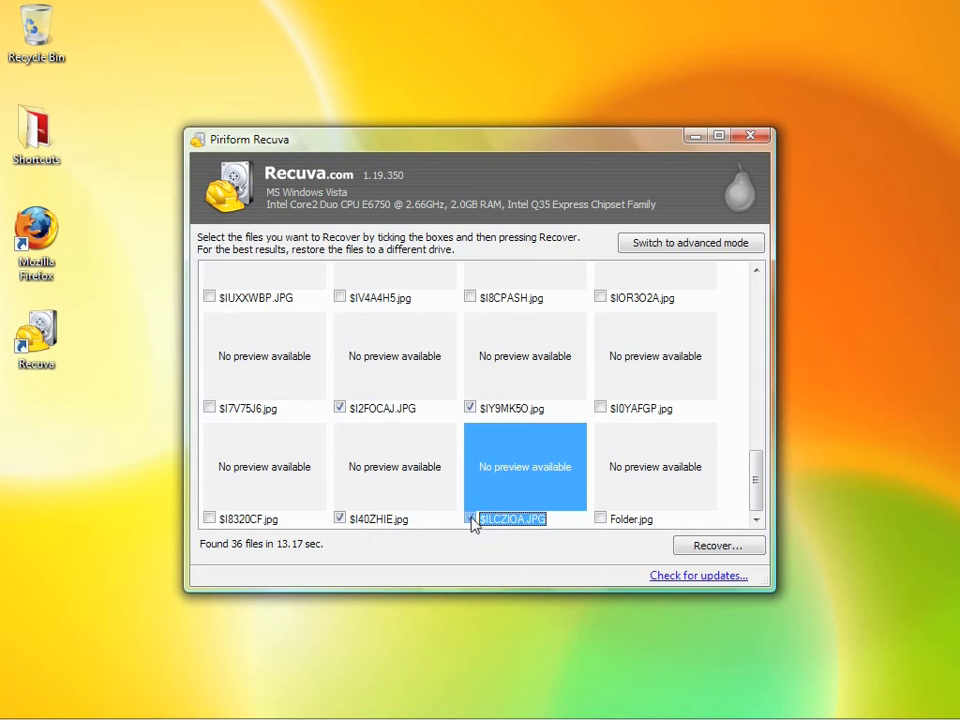
{"action": "left_click", "coordinate": [600, 408]}
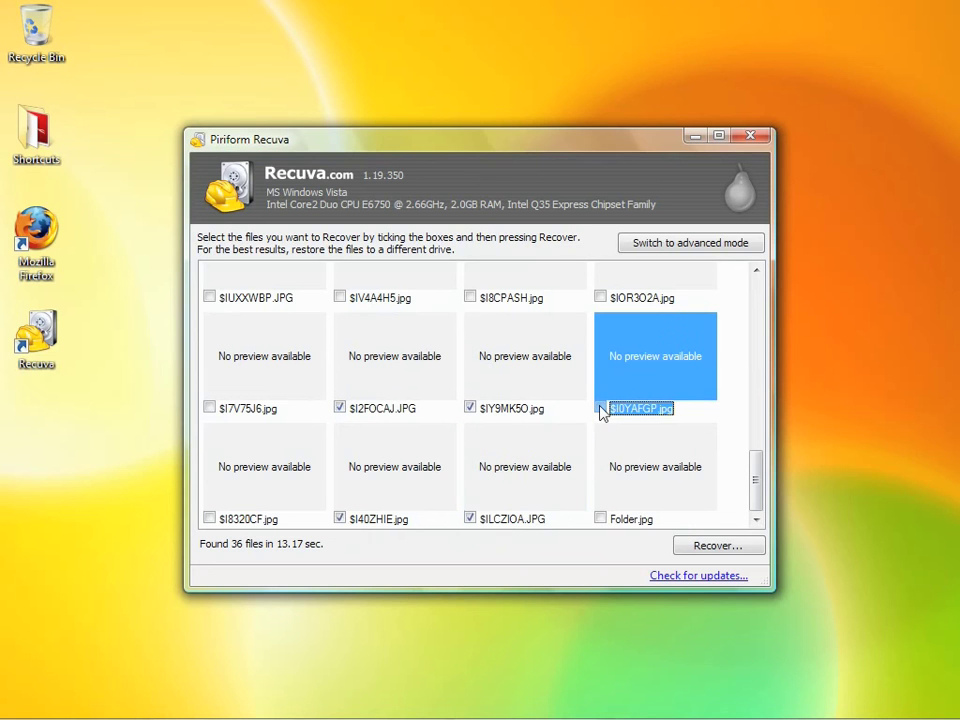
{"action": "left_click", "coordinate": [600, 519]}
{"action": "mouse_move", "coordinate": [755, 478]}
{"action": "left_mouse_down"}
{"action": "mouse_move", "coordinate": [757, 350]}
{"action": "mouse_move", "coordinate": [756, 468]}
{"action": "left_mouse_up"}
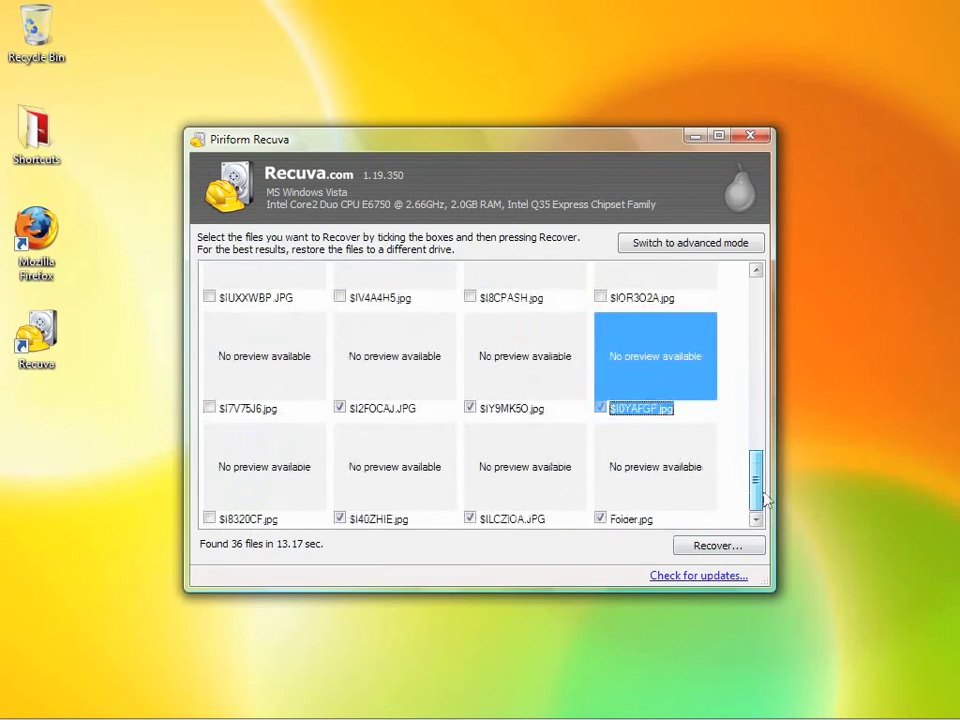
- Start recovering the marked files and create a folder named Recovery Folder inside the user's Pictures folder as the destination
{"action": "left_click", "coordinate": [714, 558]}
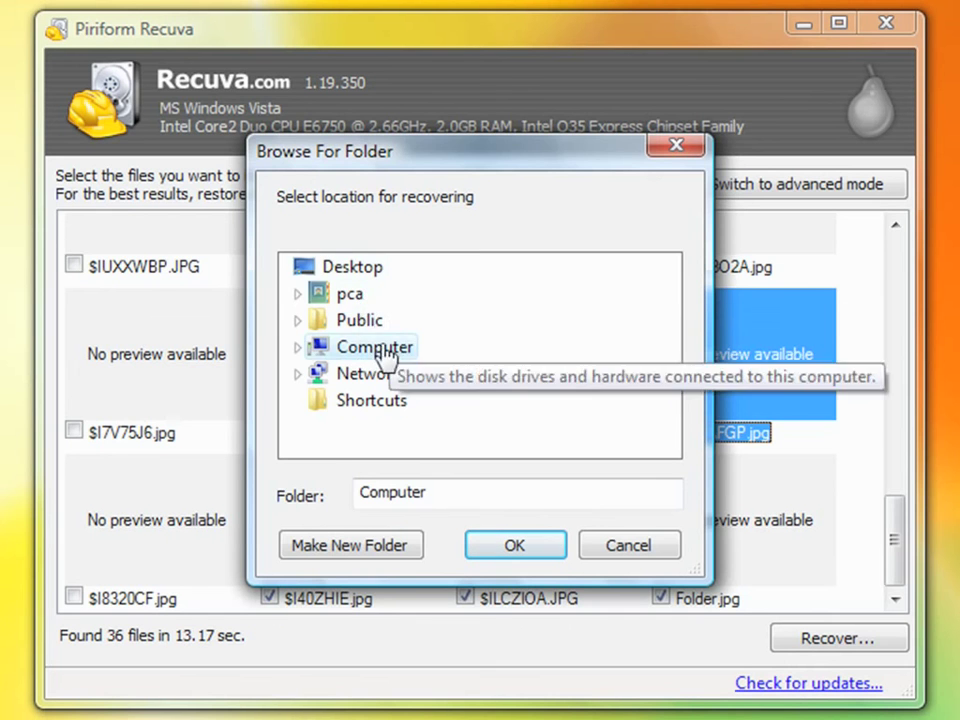
{"action": "double_click", "coordinate": [352, 295]}
{"action": "scroll", "coordinate": [395, 340], "scroll_direction": "down", "scroll_amount": 2}
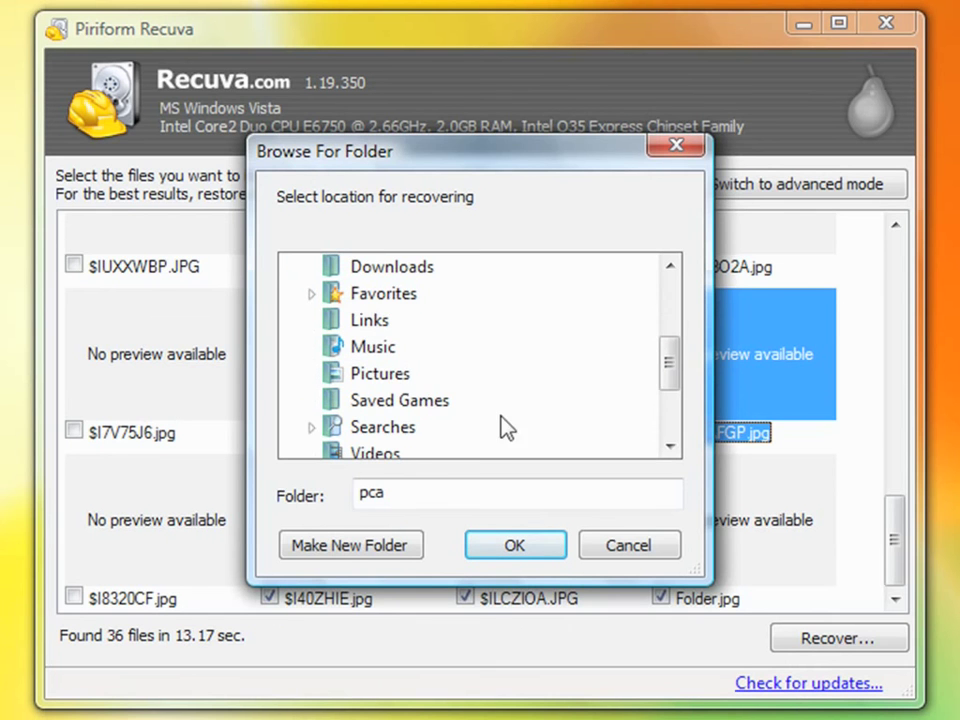
{"action": "left_click", "coordinate": [396, 375]}
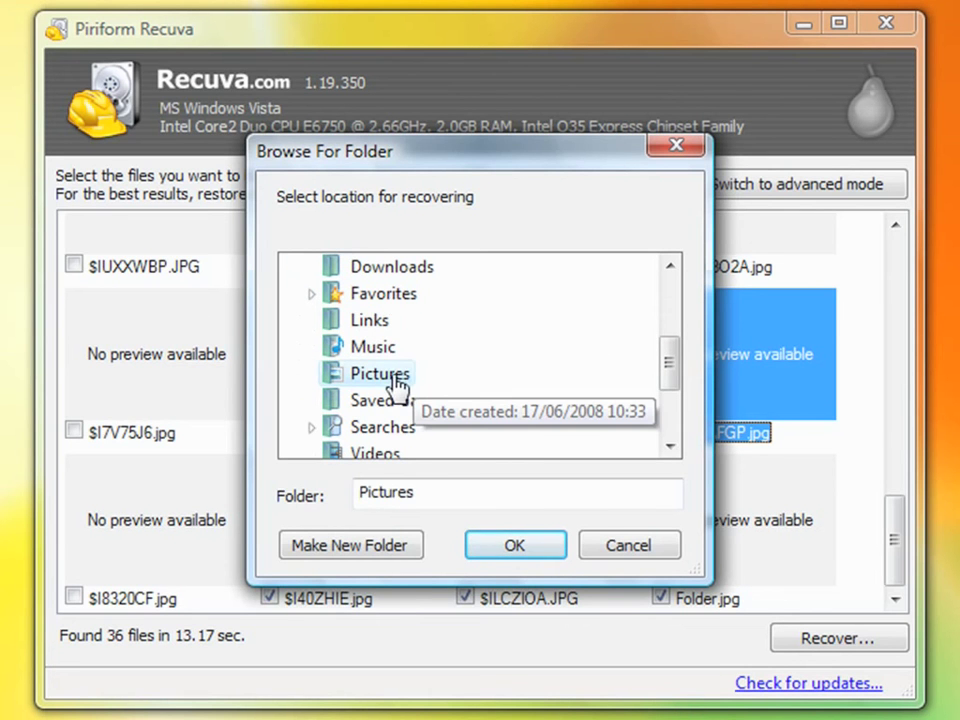
{"action": "left_click", "coordinate": [352, 546]}
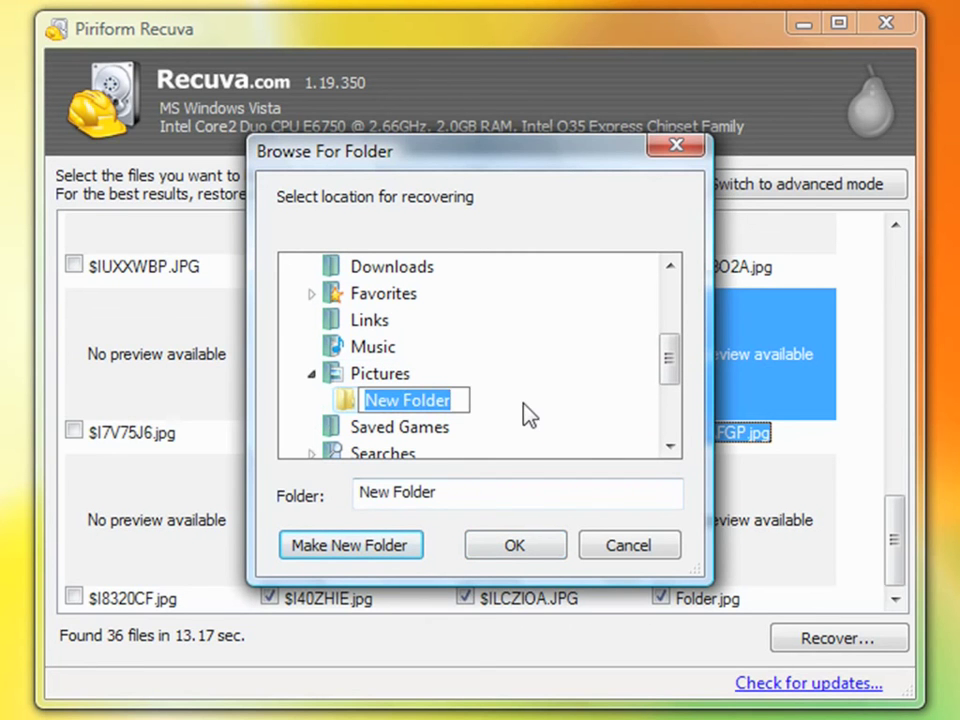
{"action": "type", "text": "Recover"}
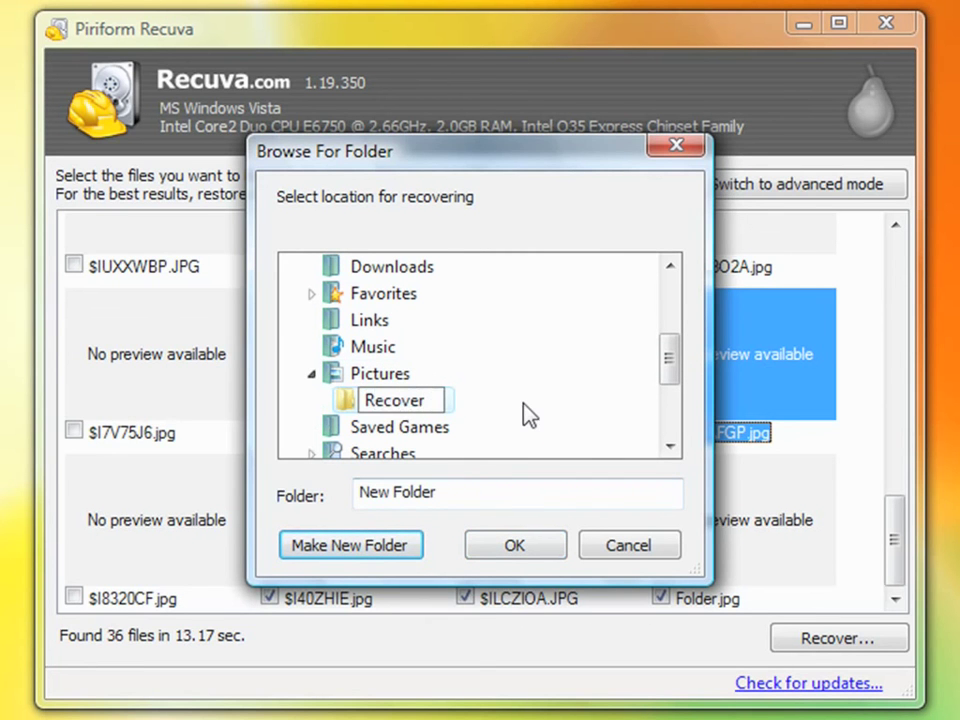
{"action": "type", "text": "y Folder"}
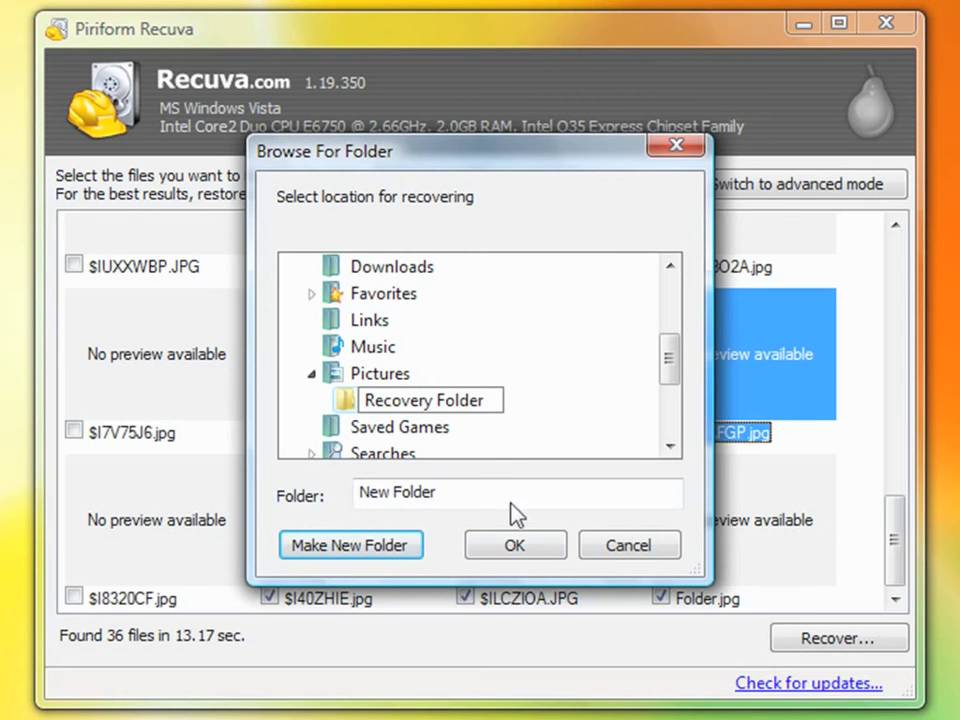
- Recover the marked files into the new folder, agree to restoring to the same drive, and dismiss the completion notice
{"action": "left_click", "coordinate": [514, 556]}
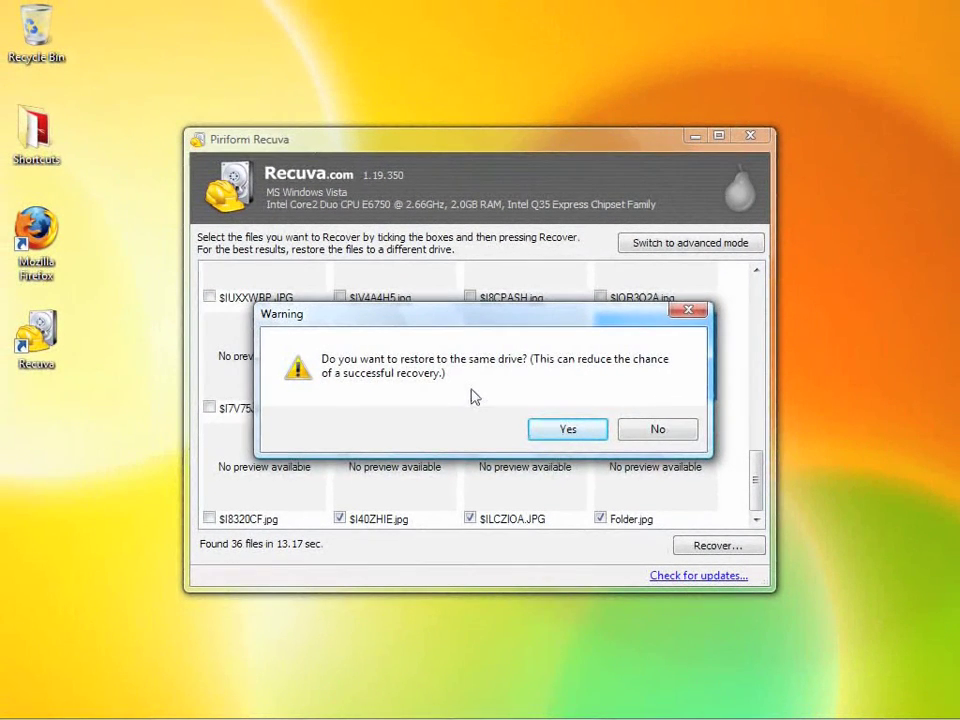
{"action": "left_click", "coordinate": [563, 430]}
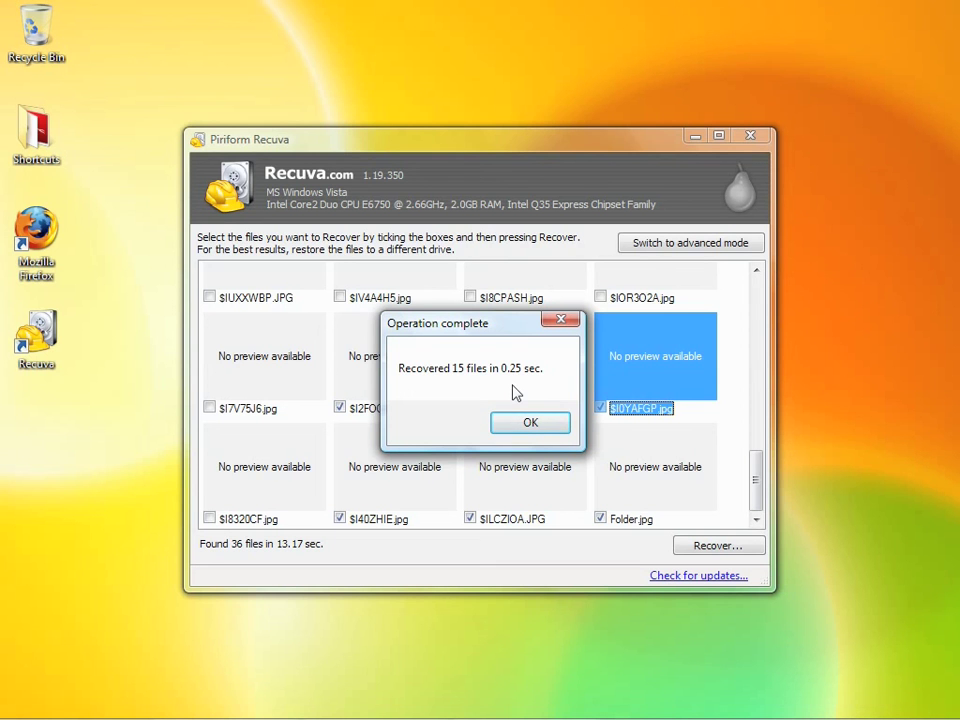
{"action": "left_click", "coordinate": [527, 424]}
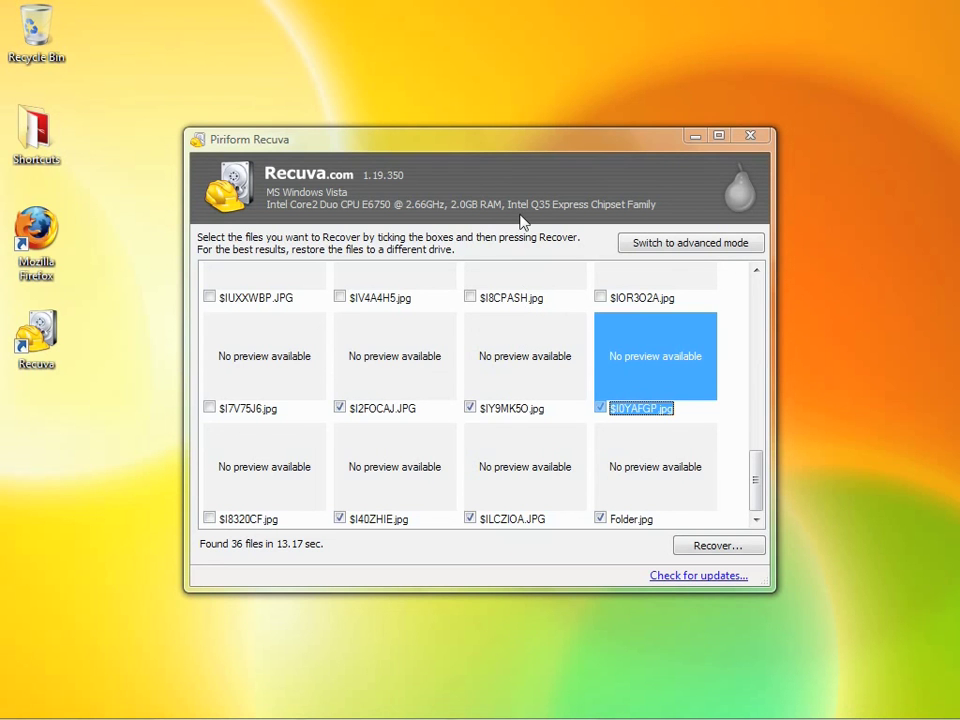
- Switch to advanced mode and look over the detailed list of found files with their paths
{"action": "left_click", "coordinate": [694, 252]}
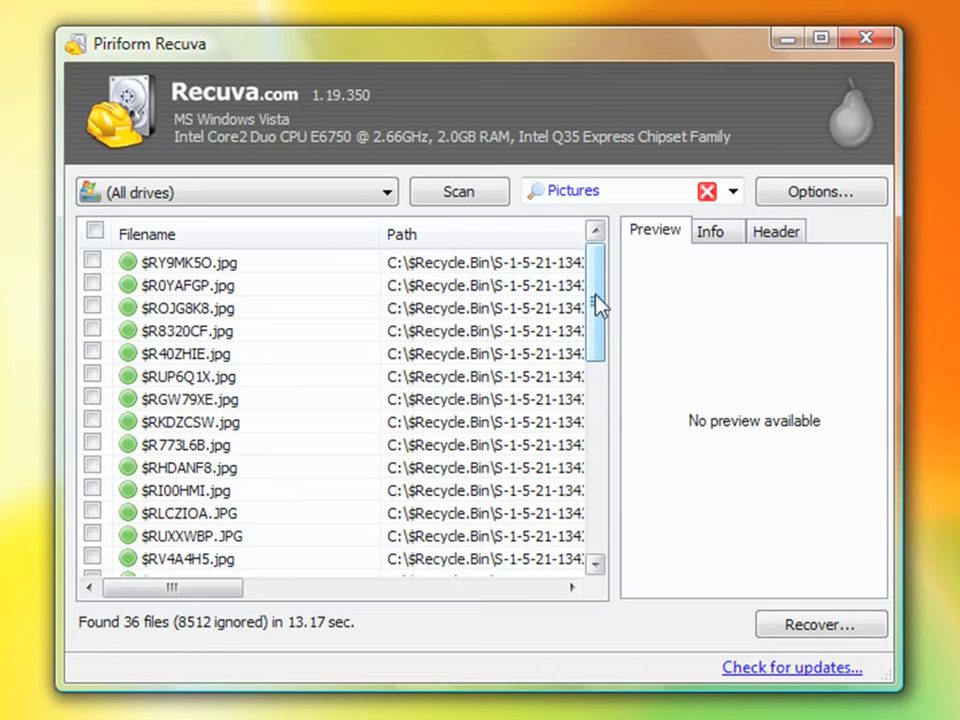
{"action": "left_click_drag", "start_coordinate": [597, 305], "coordinate": [604, 272]}
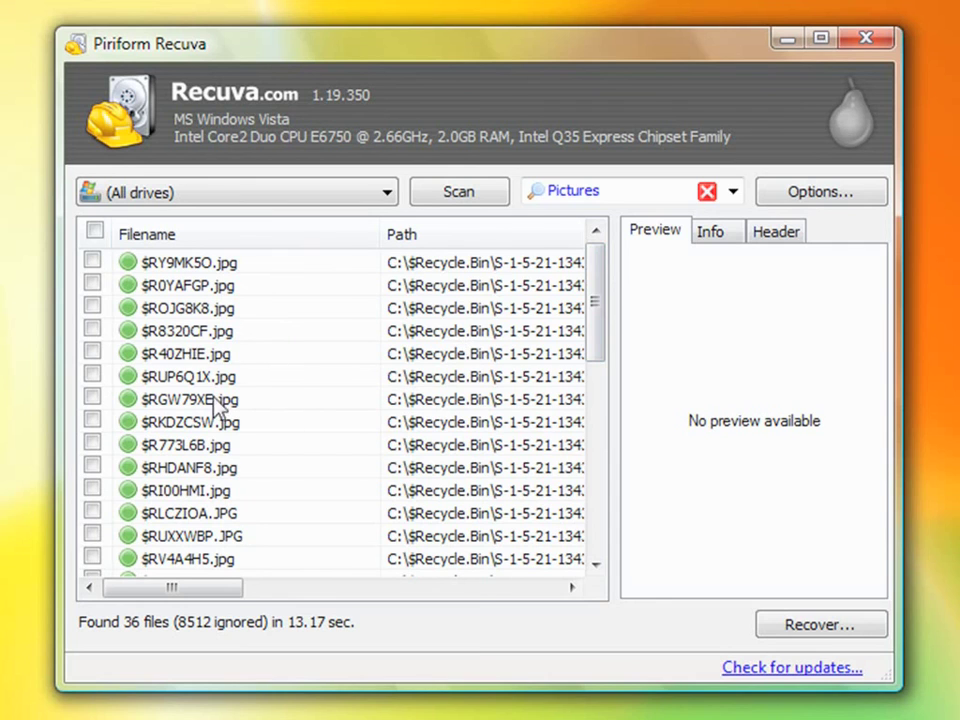
{"action": "left_click_drag", "start_coordinate": [597, 295], "coordinate": [565, 307]}
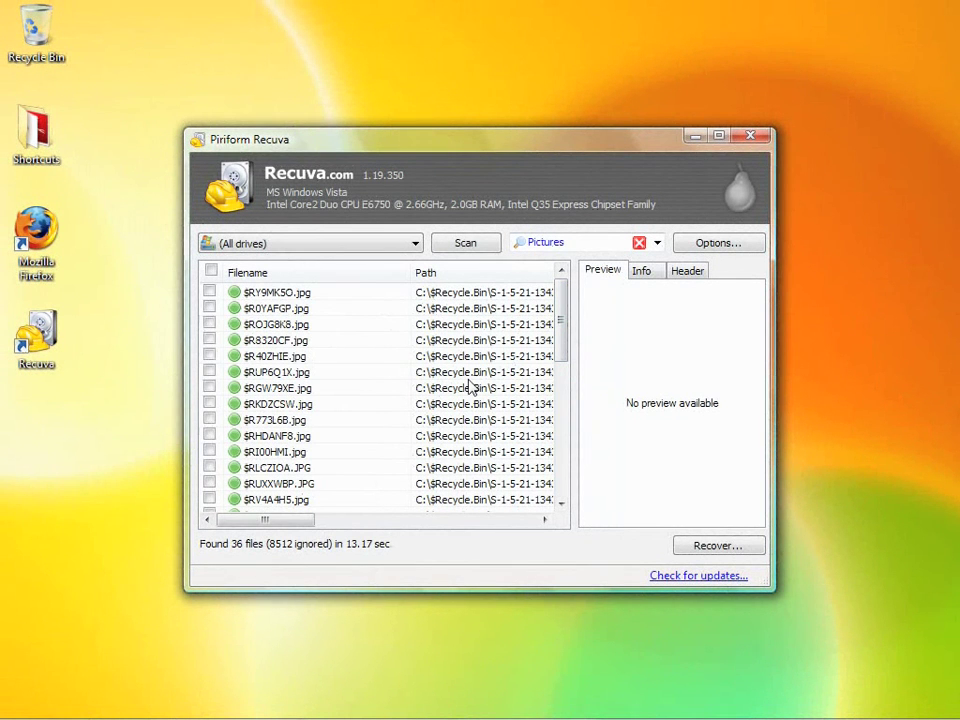
- Open Recovery Folder in the Windows Pictures folder, check the recovered files and view the $ROJG8K8 picture
{"action": "mouse_move", "coordinate": [60, 717]}
{"action": "left_click", "coordinate": [27, 706]}
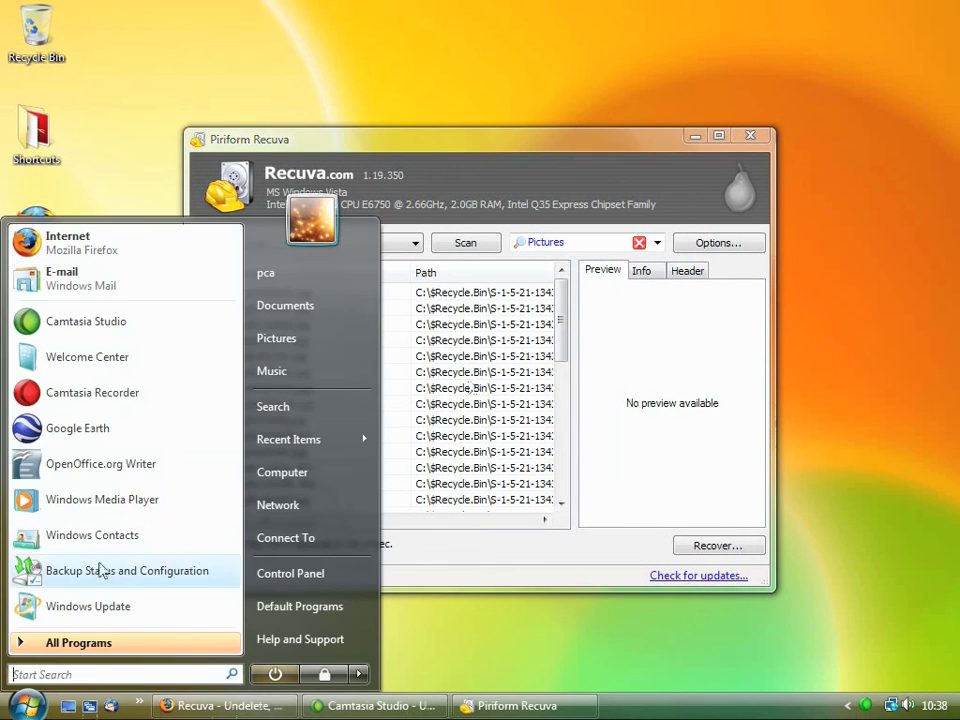
{"action": "left_click", "coordinate": [317, 323]}
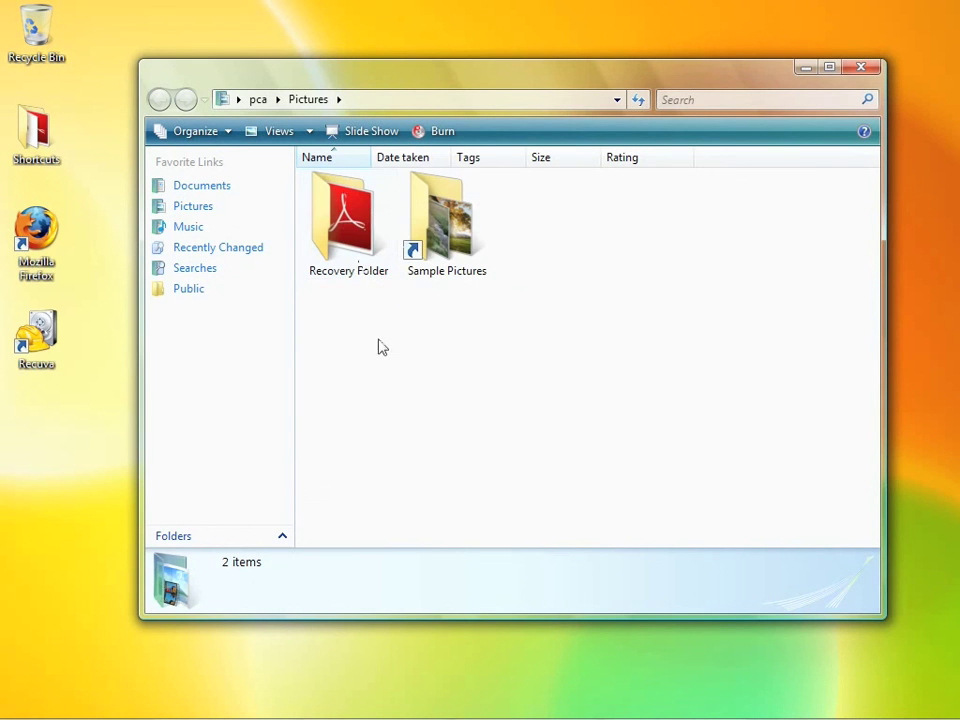
{"action": "double_click", "coordinate": [345, 218]}
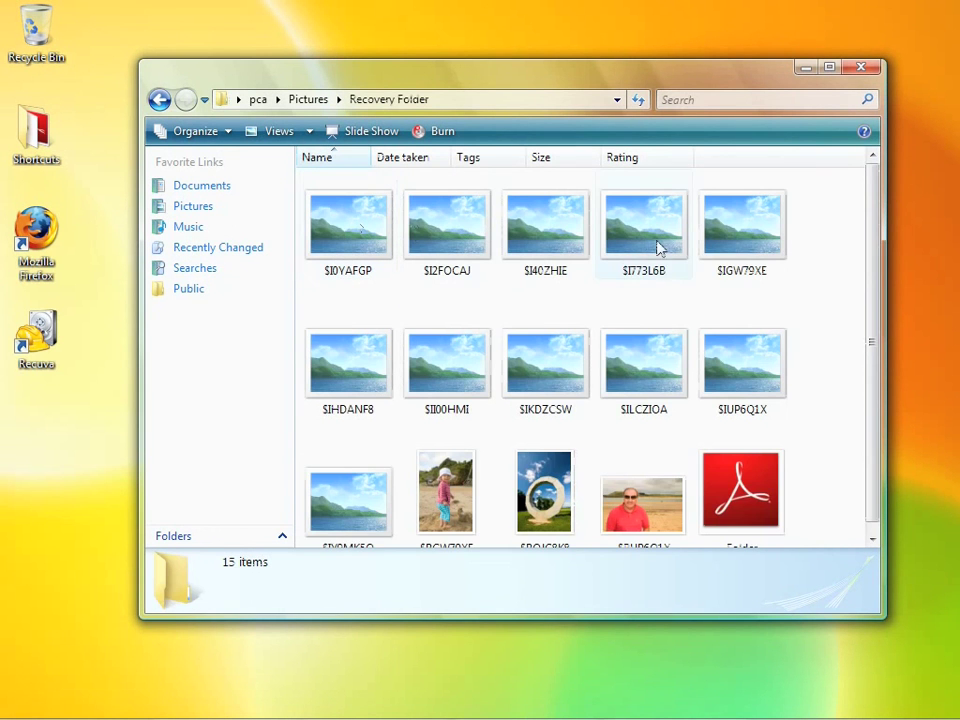
{"action": "scroll", "coordinate": [499, 444], "scroll_direction": "down", "scroll_amount": 1}
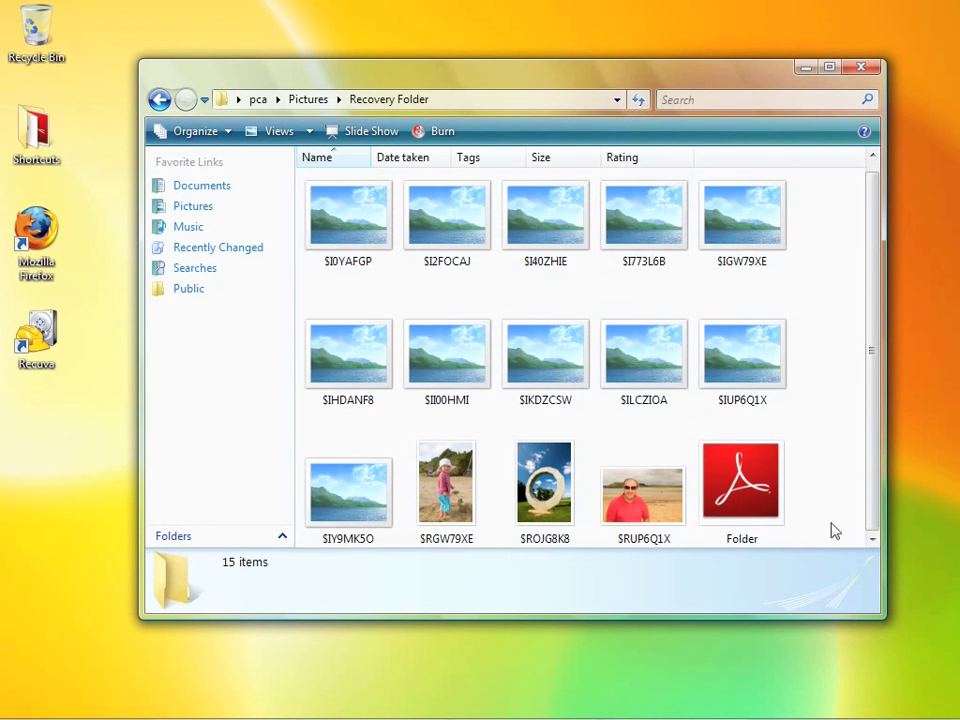
{"action": "double_click", "coordinate": [545, 485]}
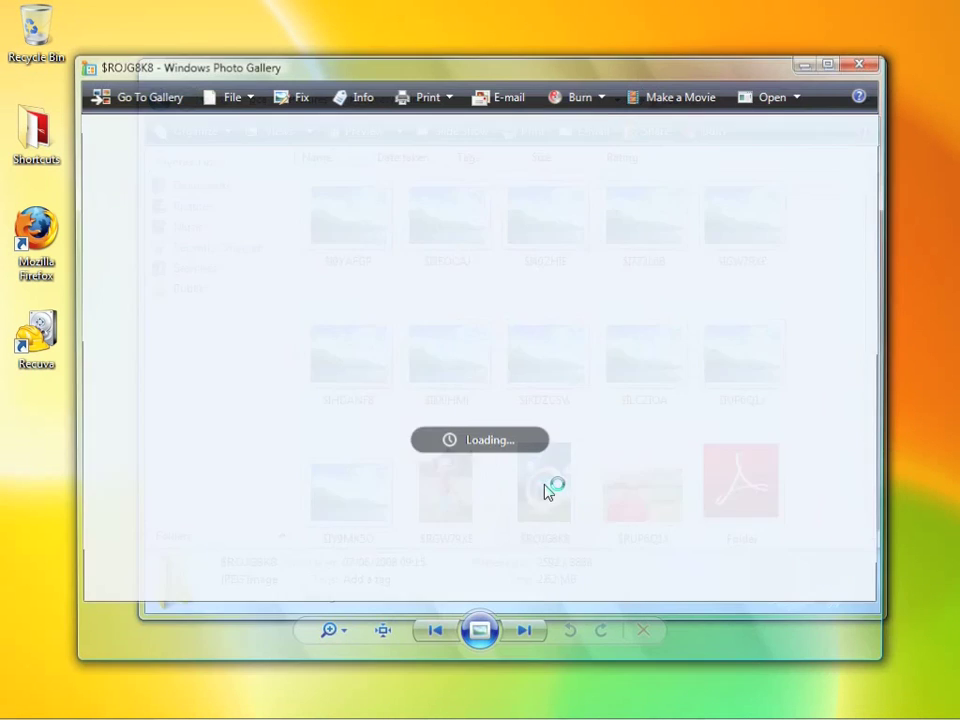